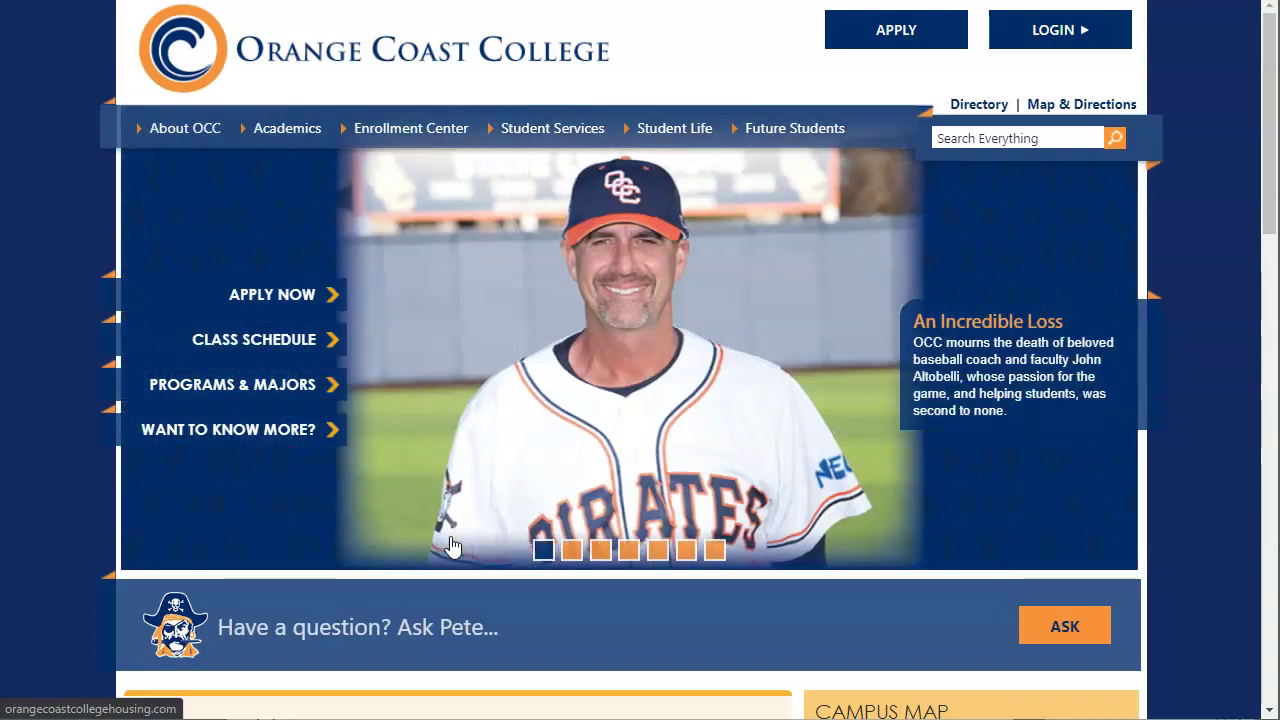
- Go to the OCC Library page through Top Searches and scroll down to its sidebar links
scroll(451, 545, down, 3)
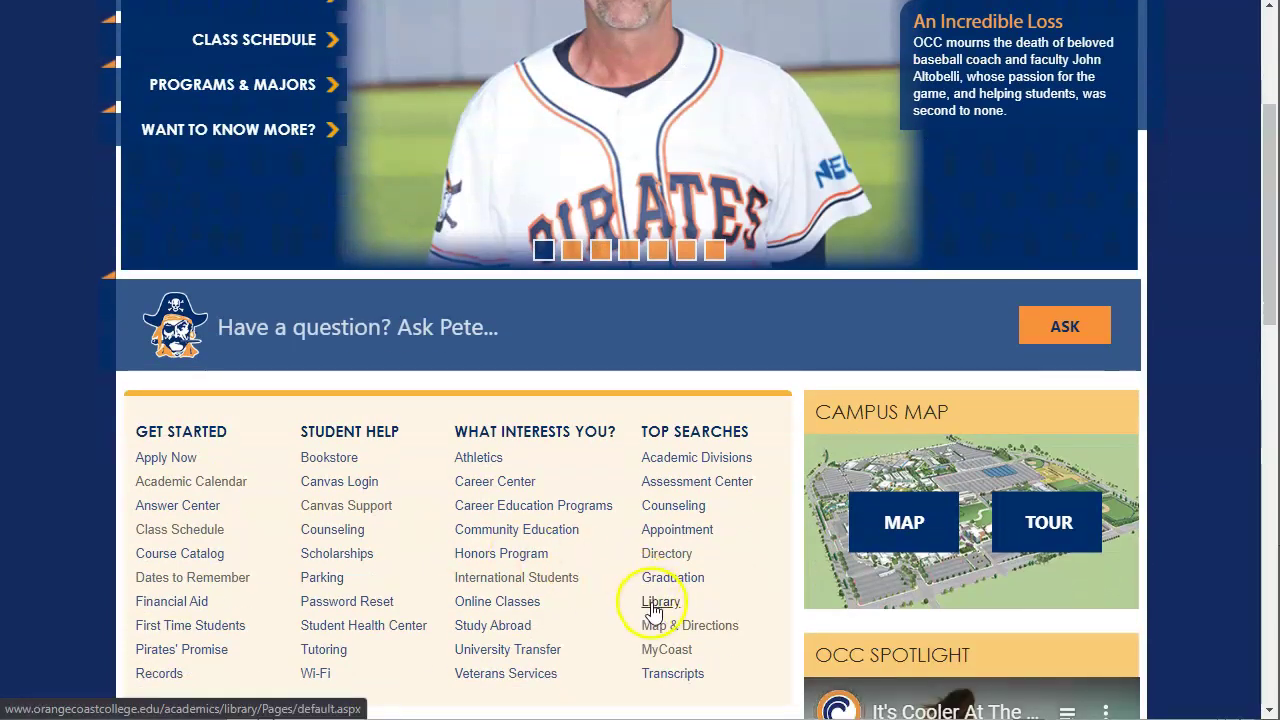
click(652, 605)
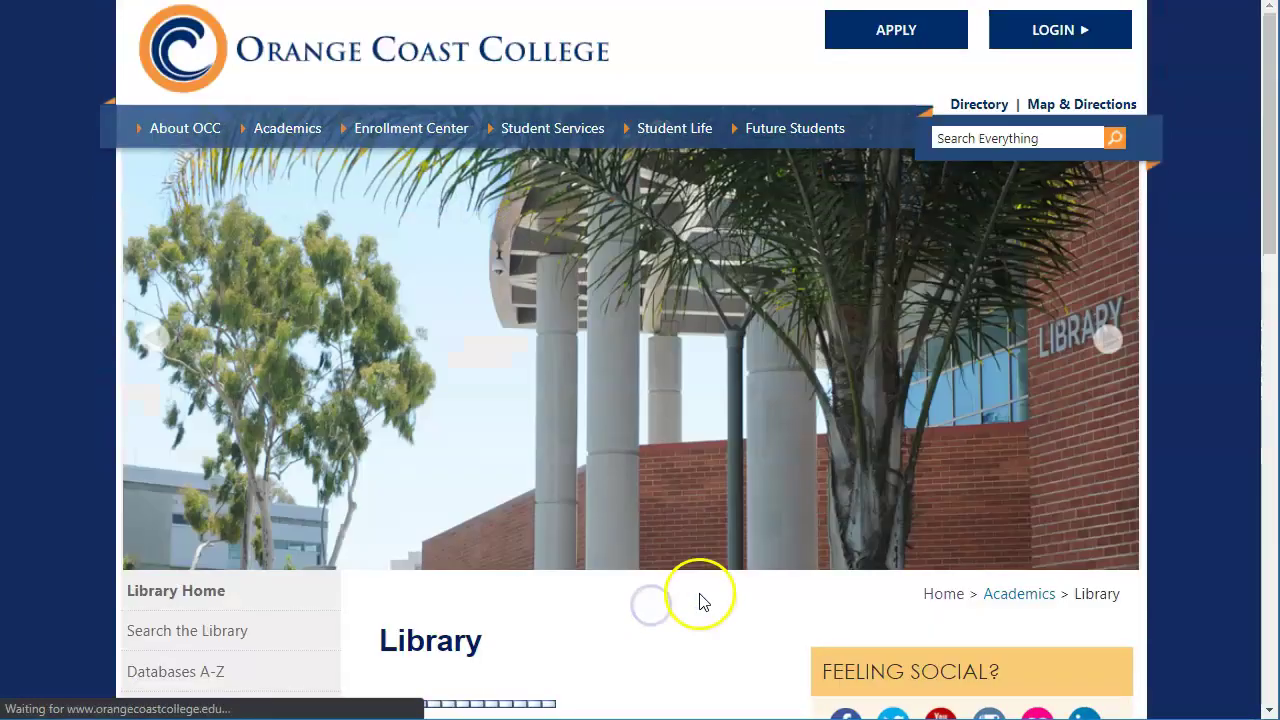
scroll(416, 408, down, 2)
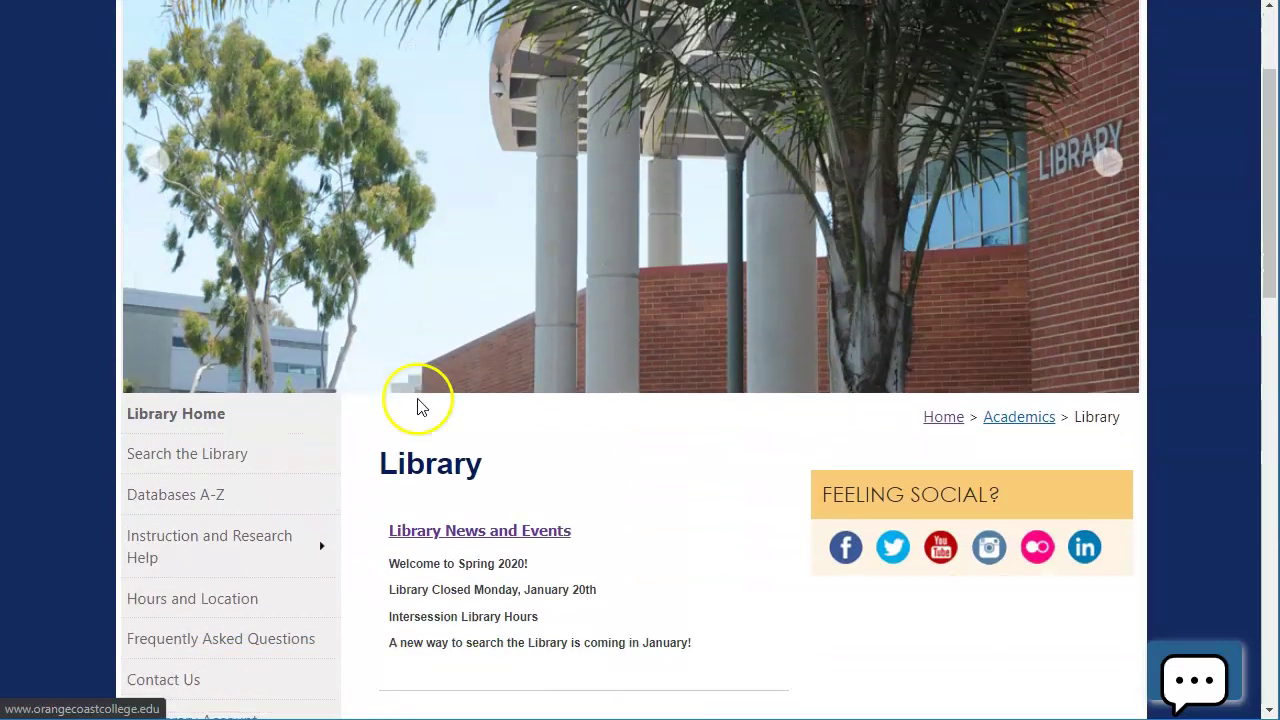
scroll(418, 405, down, 1)
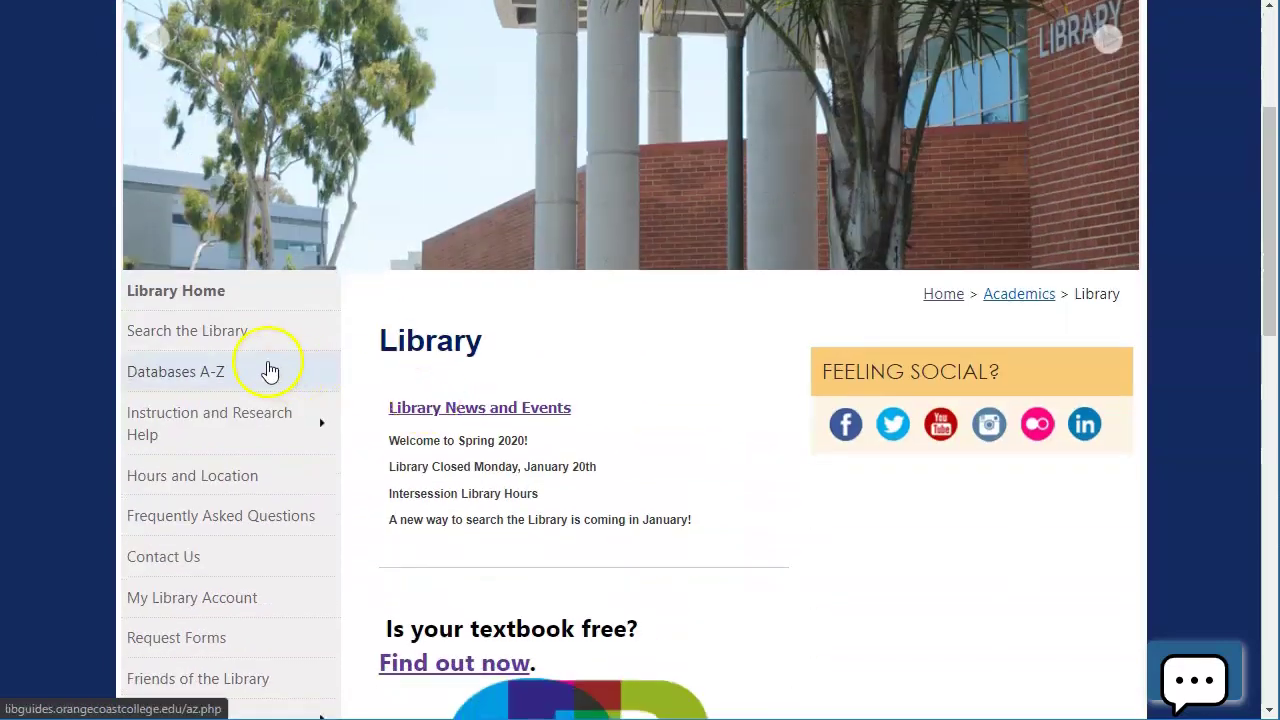
- Open Search the Library from the Library sidebar and place the cursor in the 'Search anything' box
click(216, 340)
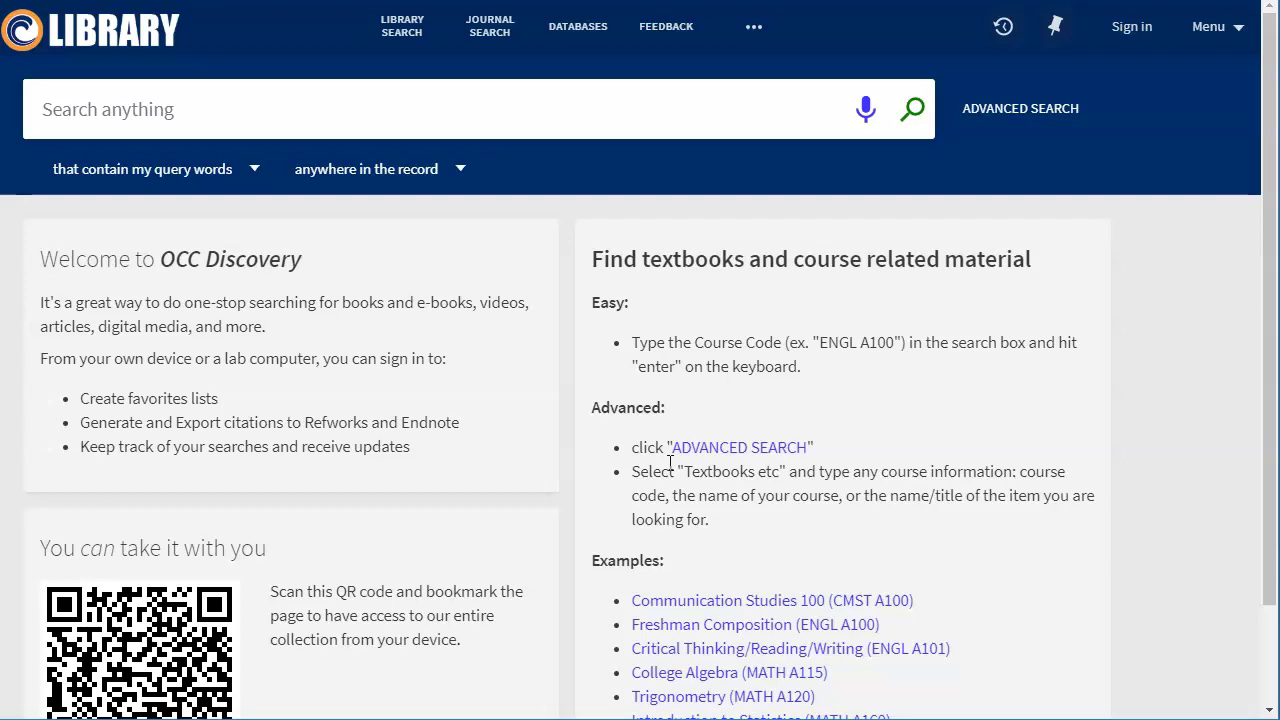
click(189, 119)
- Search Everything for 'climate change', fixing the 'climate cga' typo, to get 5,966,638 results
text(climate cga)
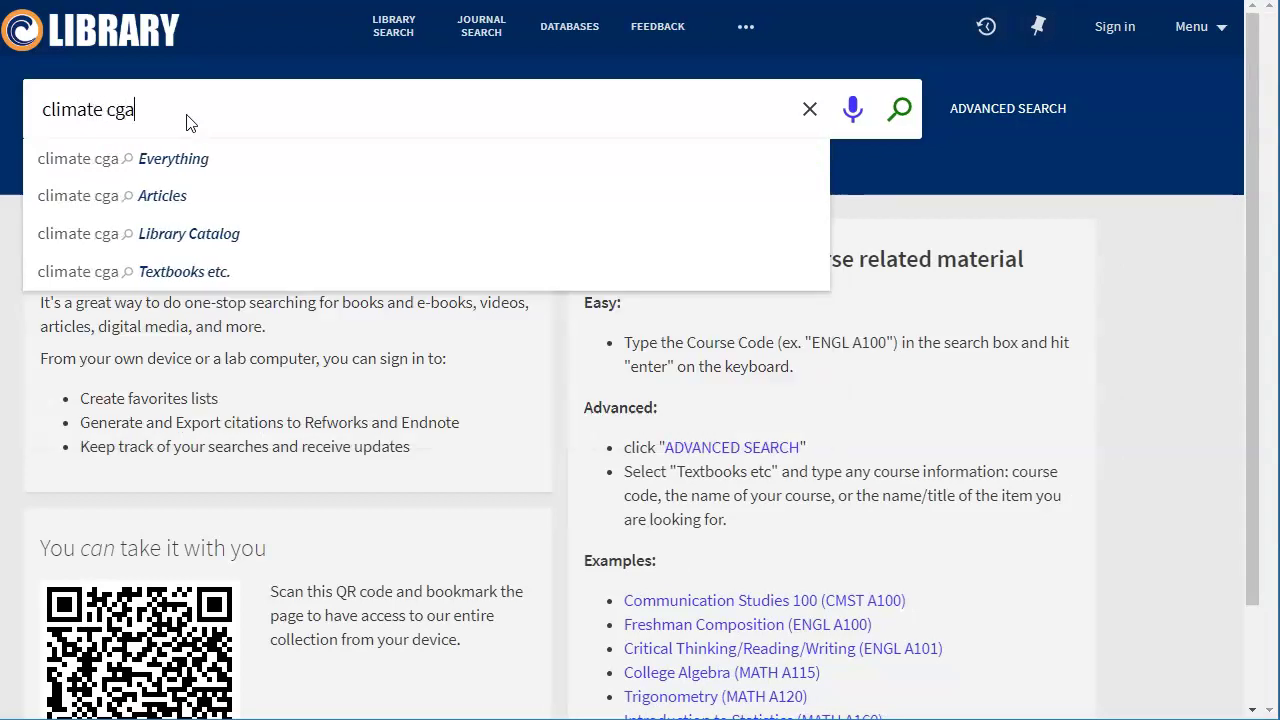
key(BackSpace)
key(BackSpace)
text(hange)
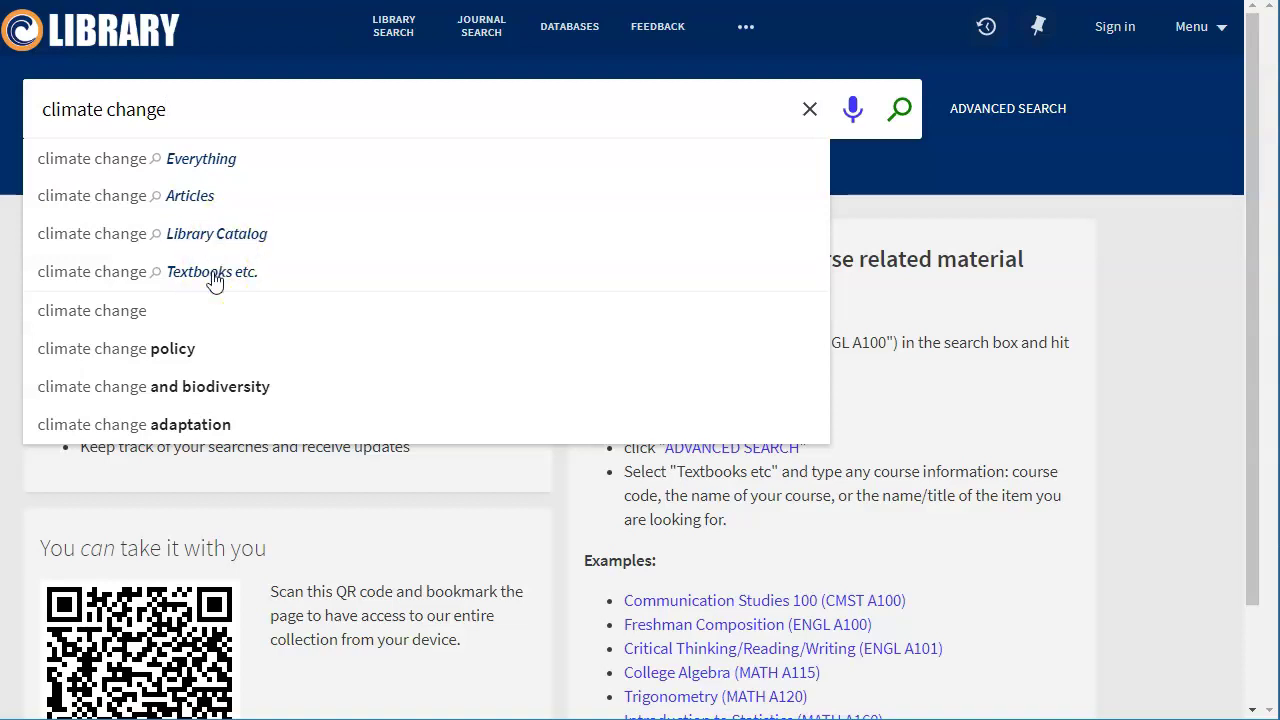
key(Return)
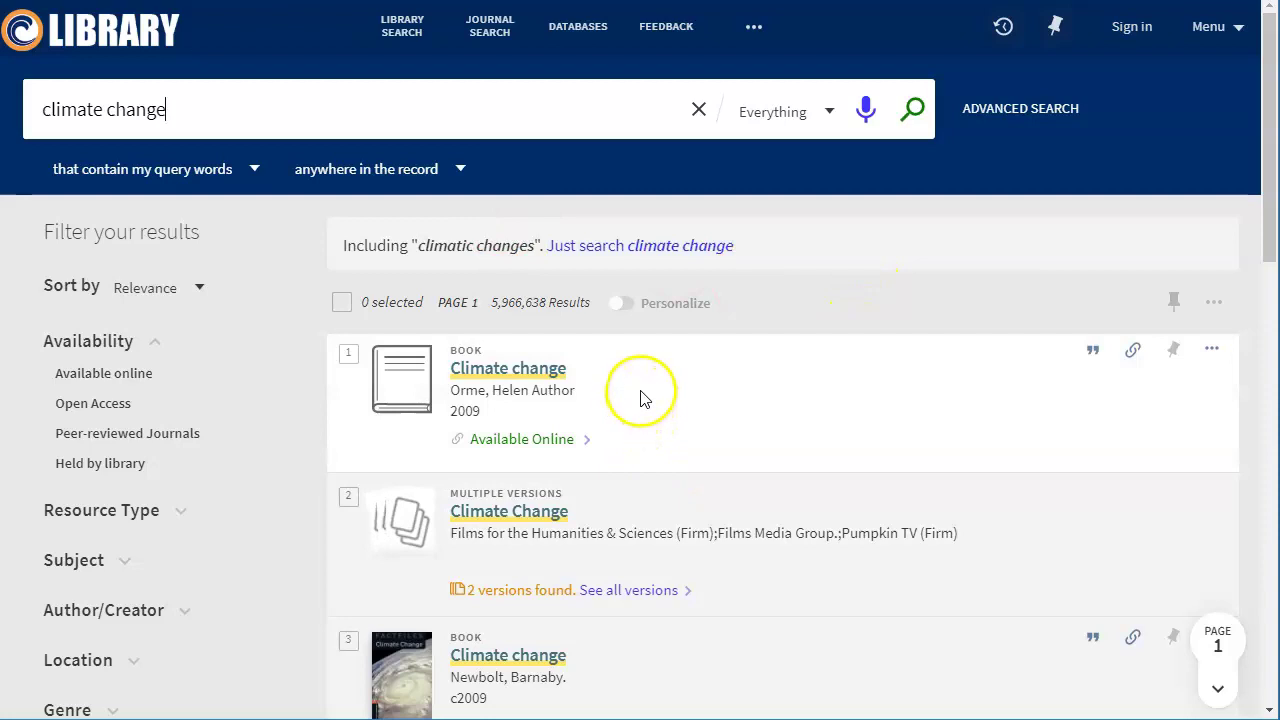
scroll(638, 392, down, 1)
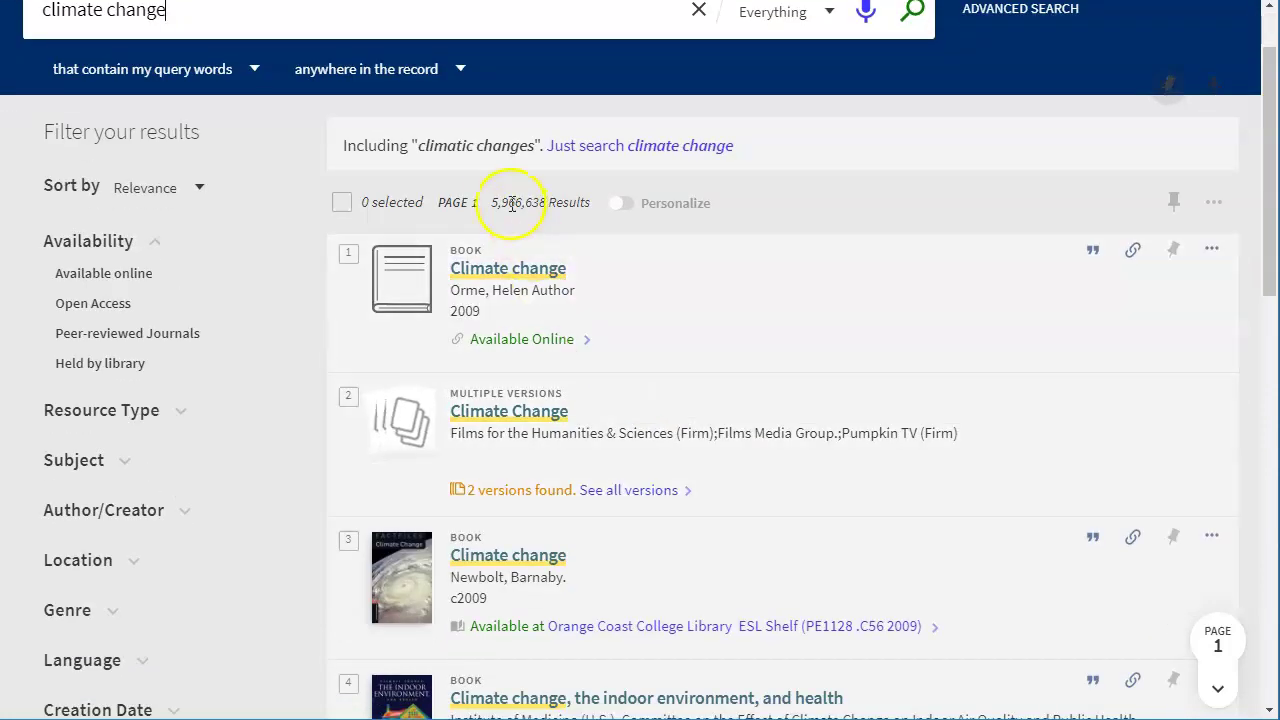
drag(491, 202, 545, 203)
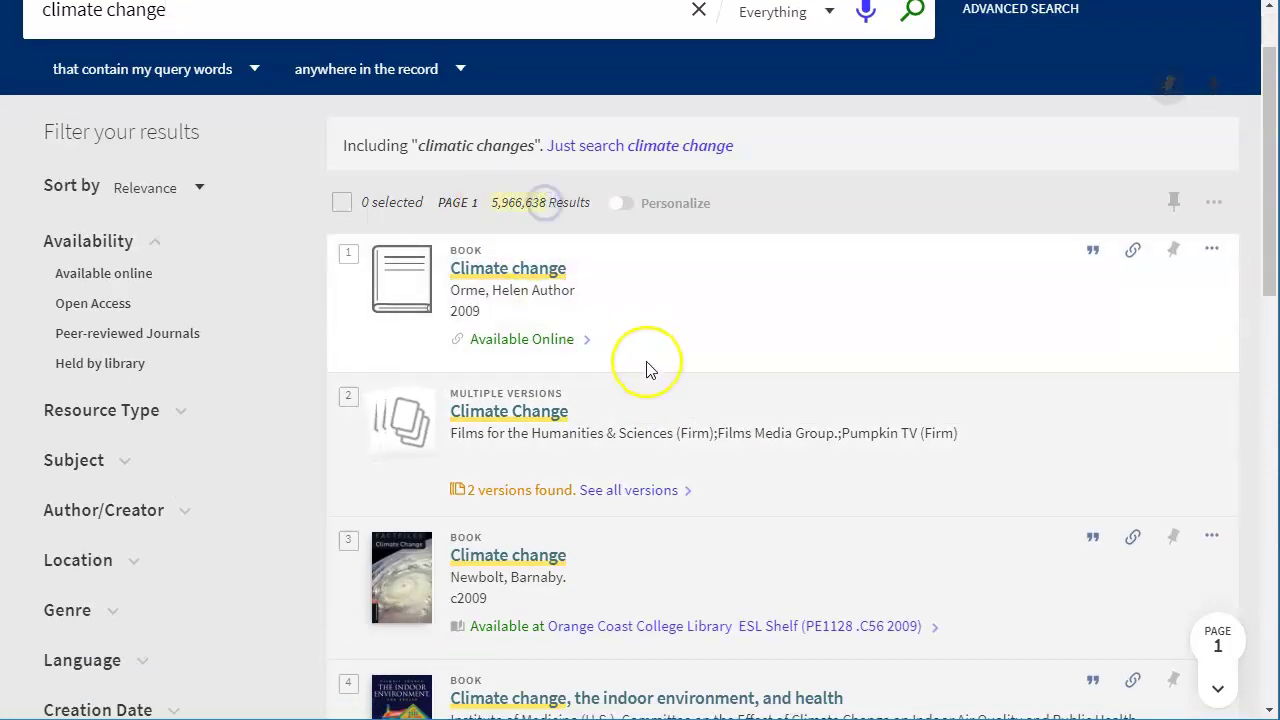
scroll(646, 366, up, 1)
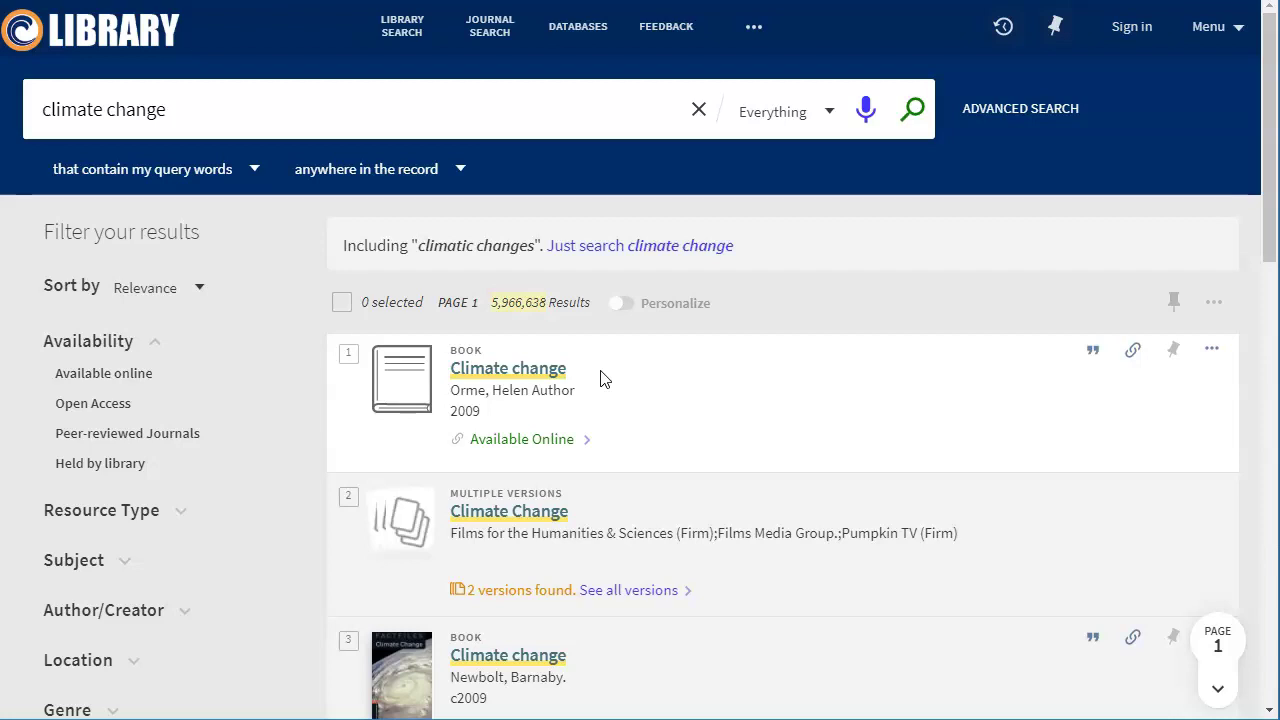
click(801, 323)
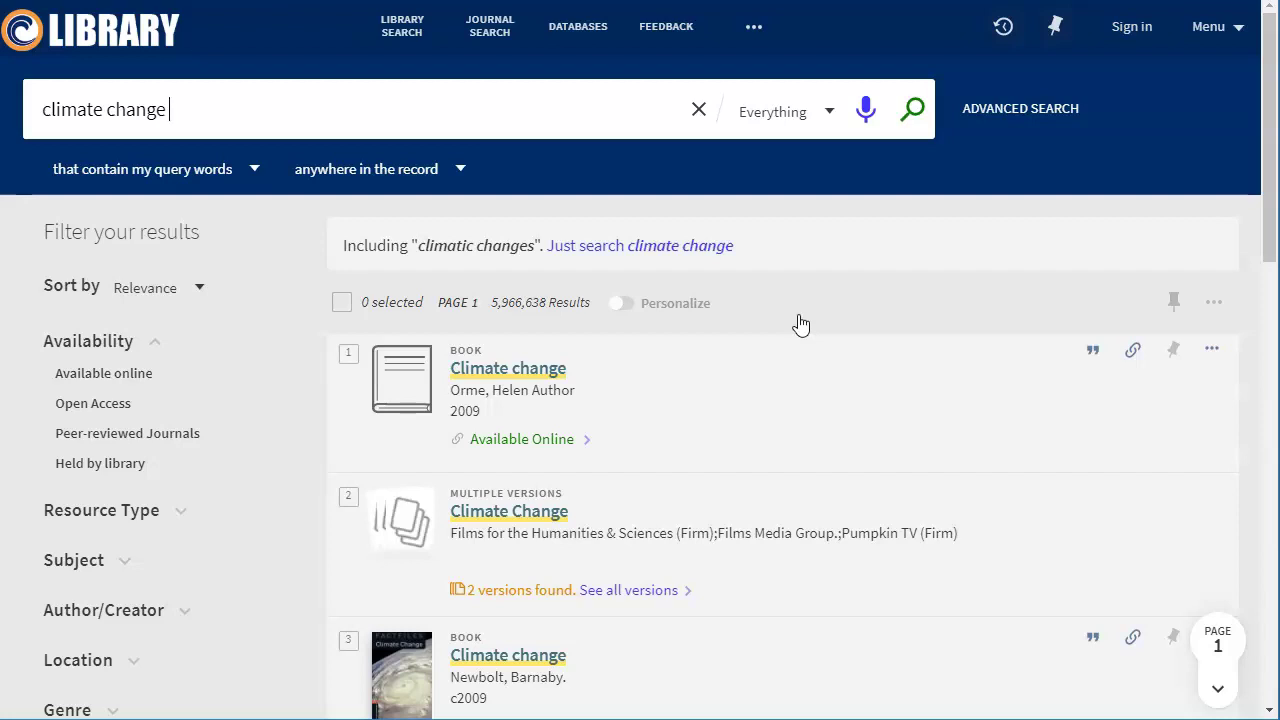
- Rerun the search as 'climate change AND polar bears' and look over the 12,260 results
text(AN)
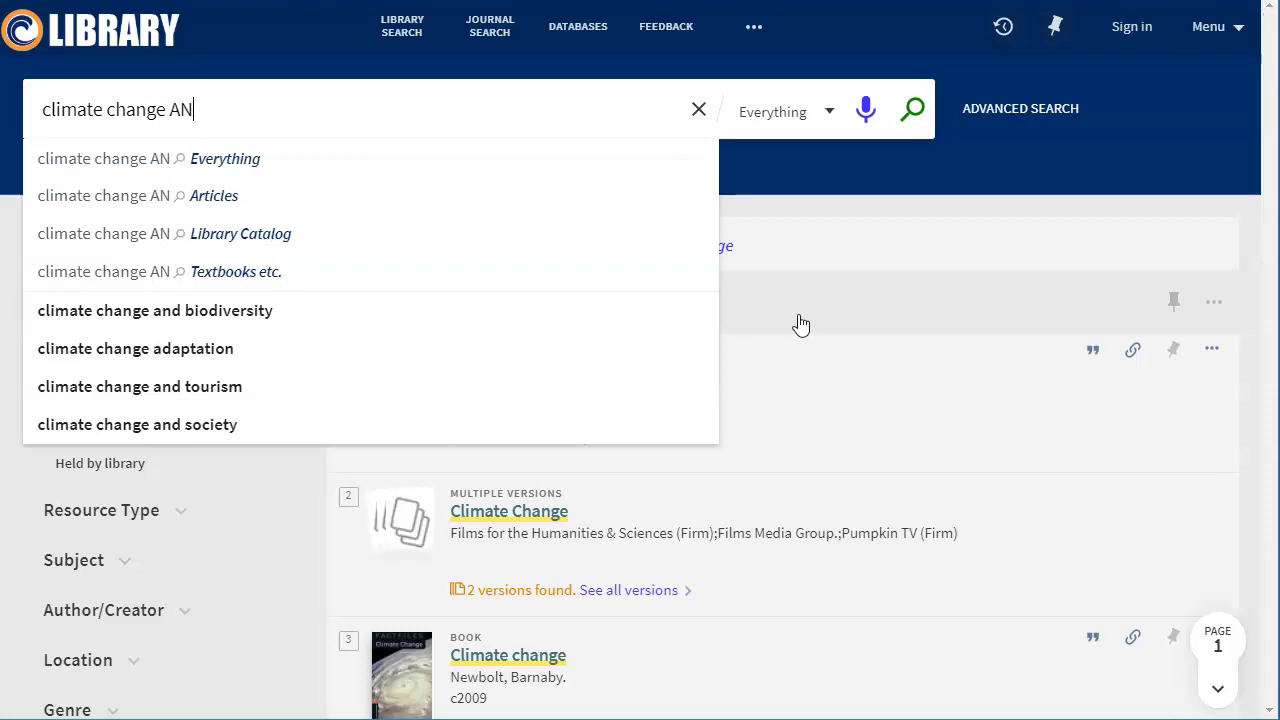
text(D pol)
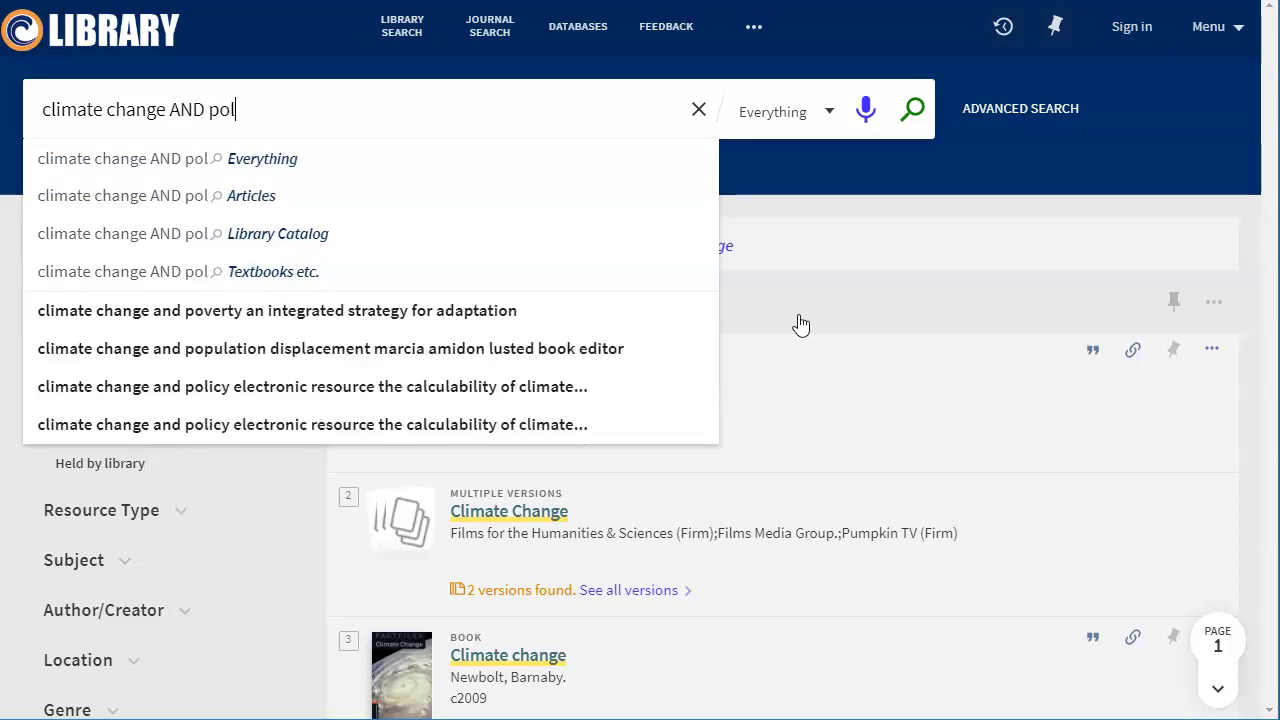
text(ar bears)
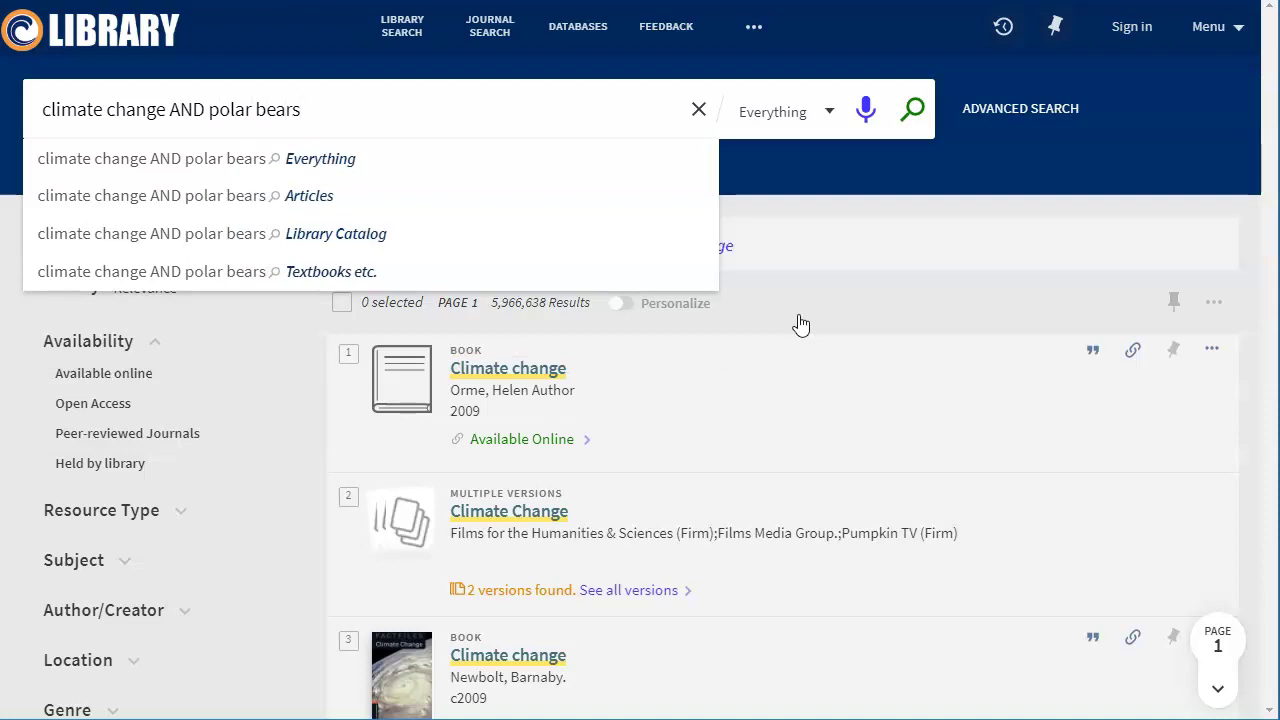
key(Return)
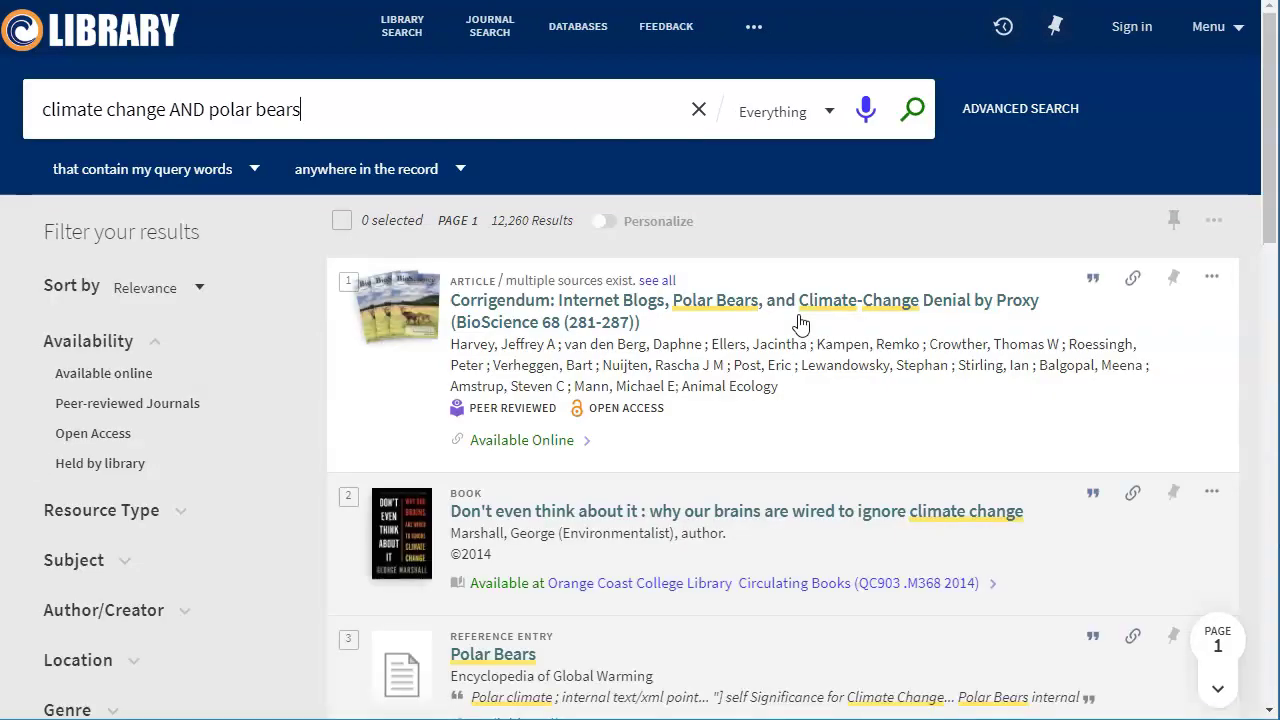
click(800, 321)
click(578, 470)
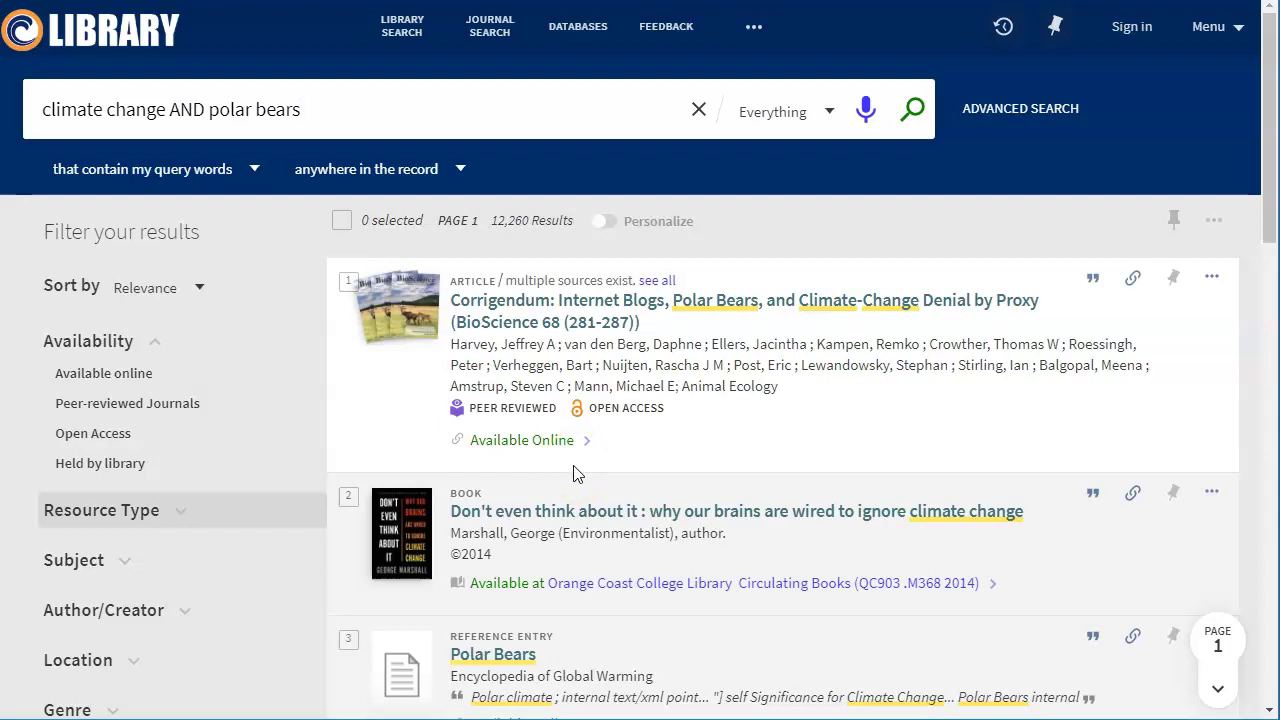
click(548, 441)
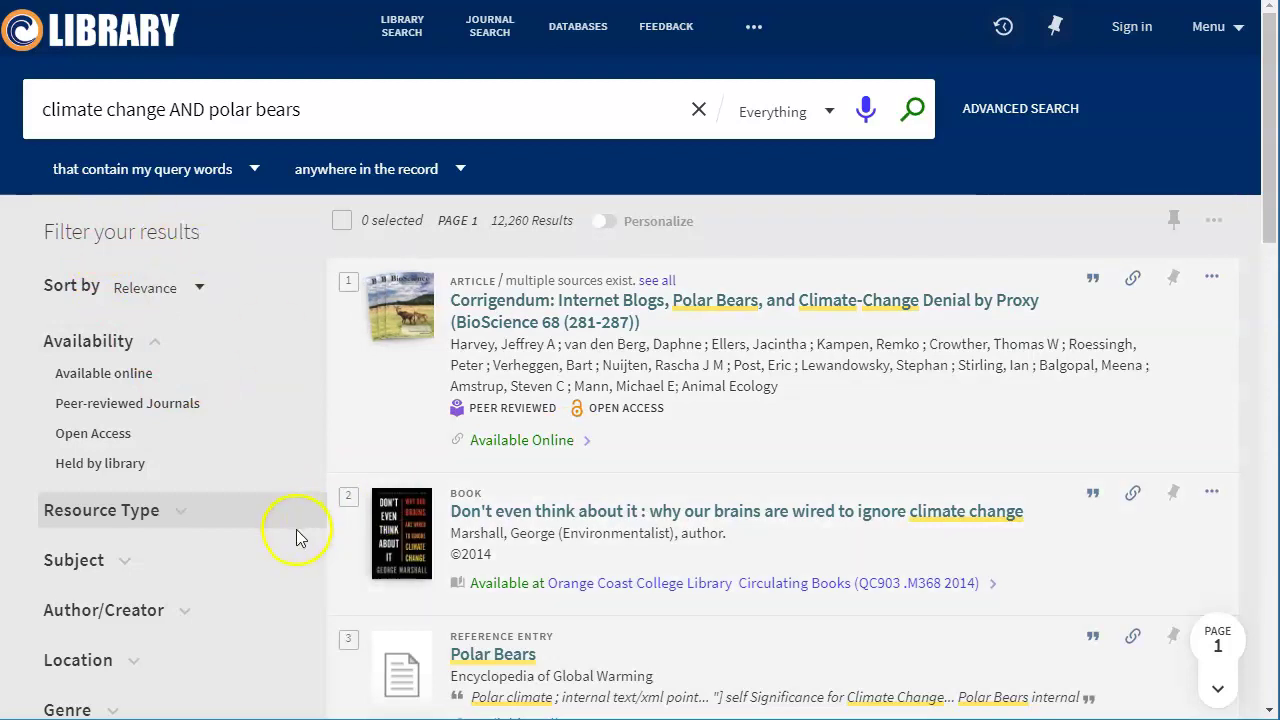
- Filter the results by Resource Type to Articles only, leaving 6,368 results
click(182, 514)
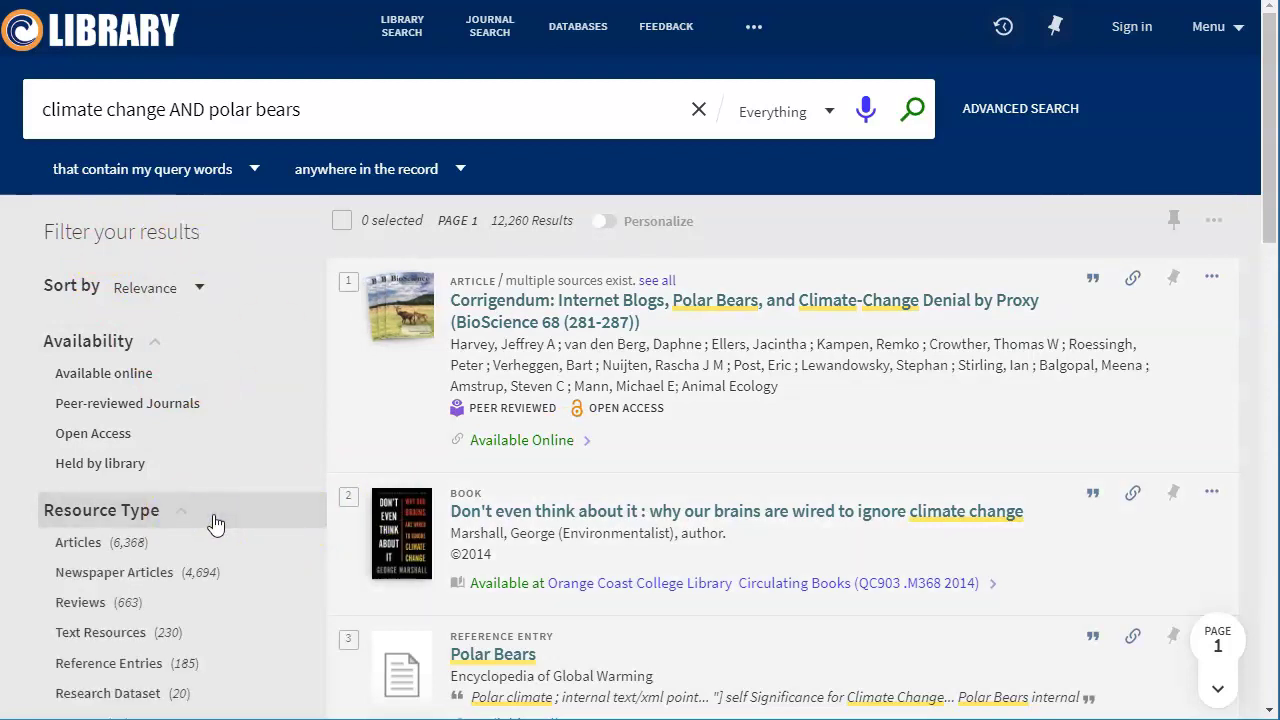
scroll(209, 520, down, 2)
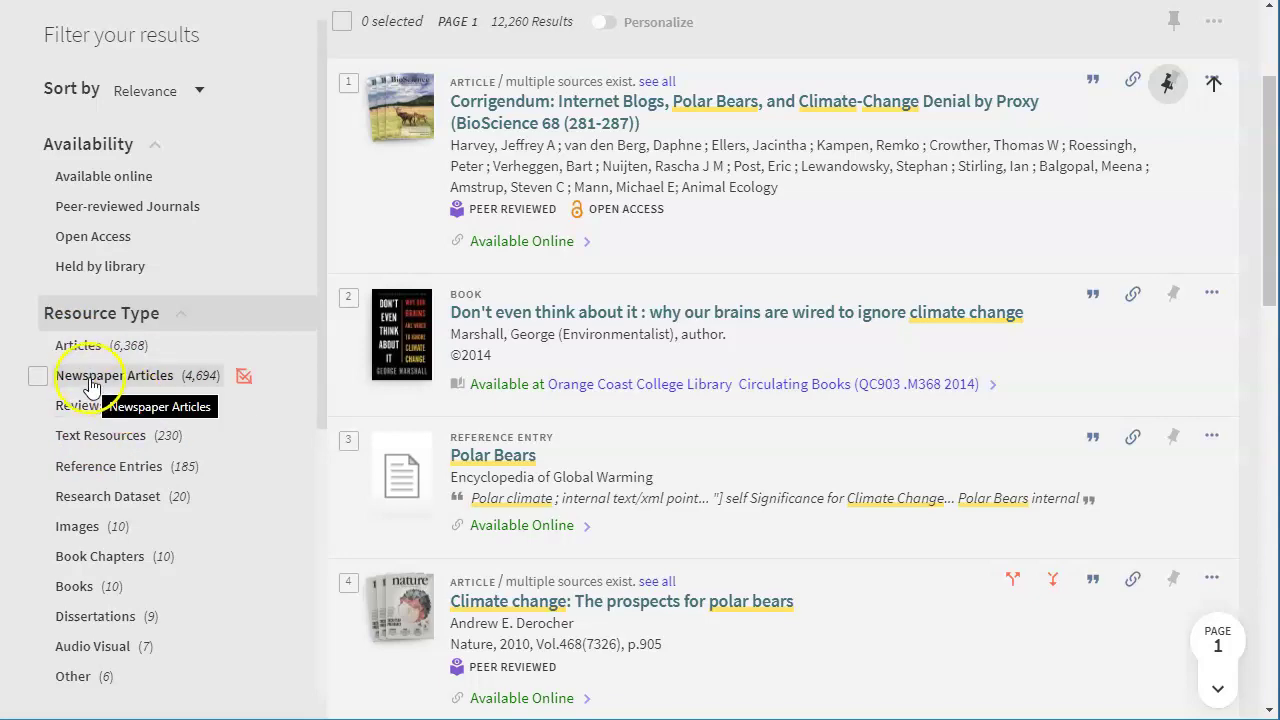
click(56, 346)
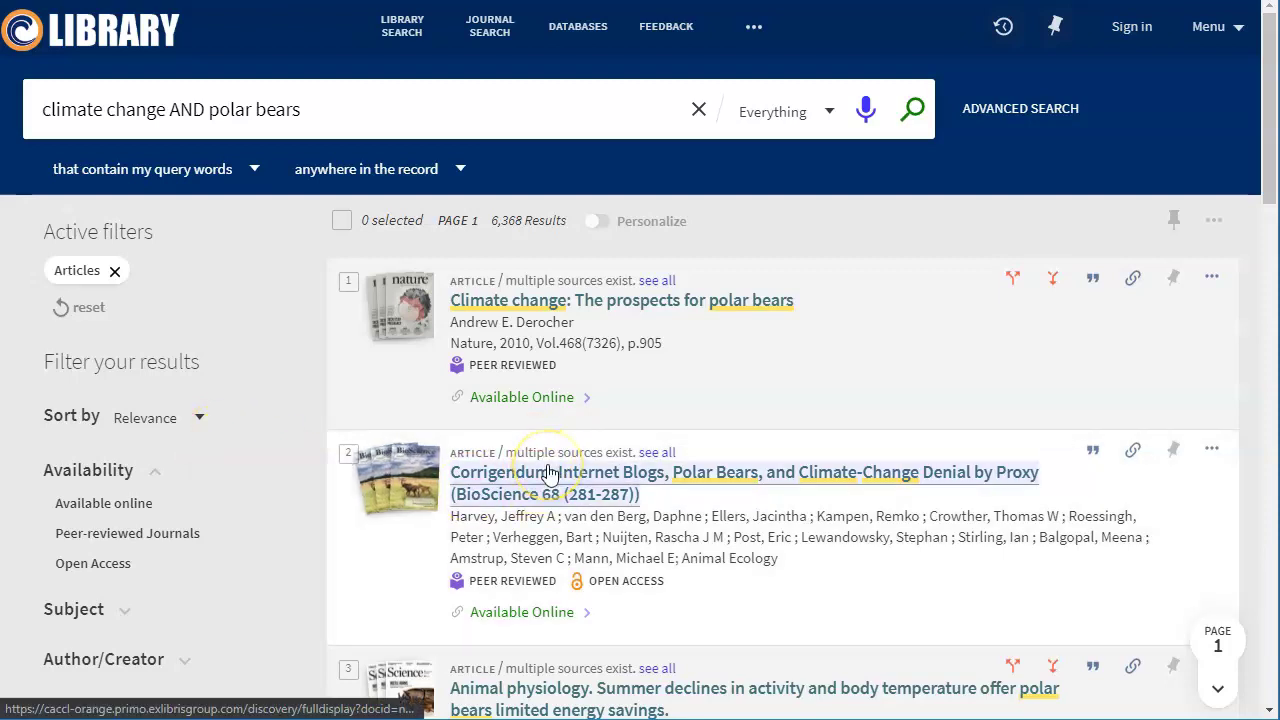
- Expand the Subject facet to list subjects like Climate Change (1,504), Global Warming and Polar Bear
scroll(548, 472, down, 6)
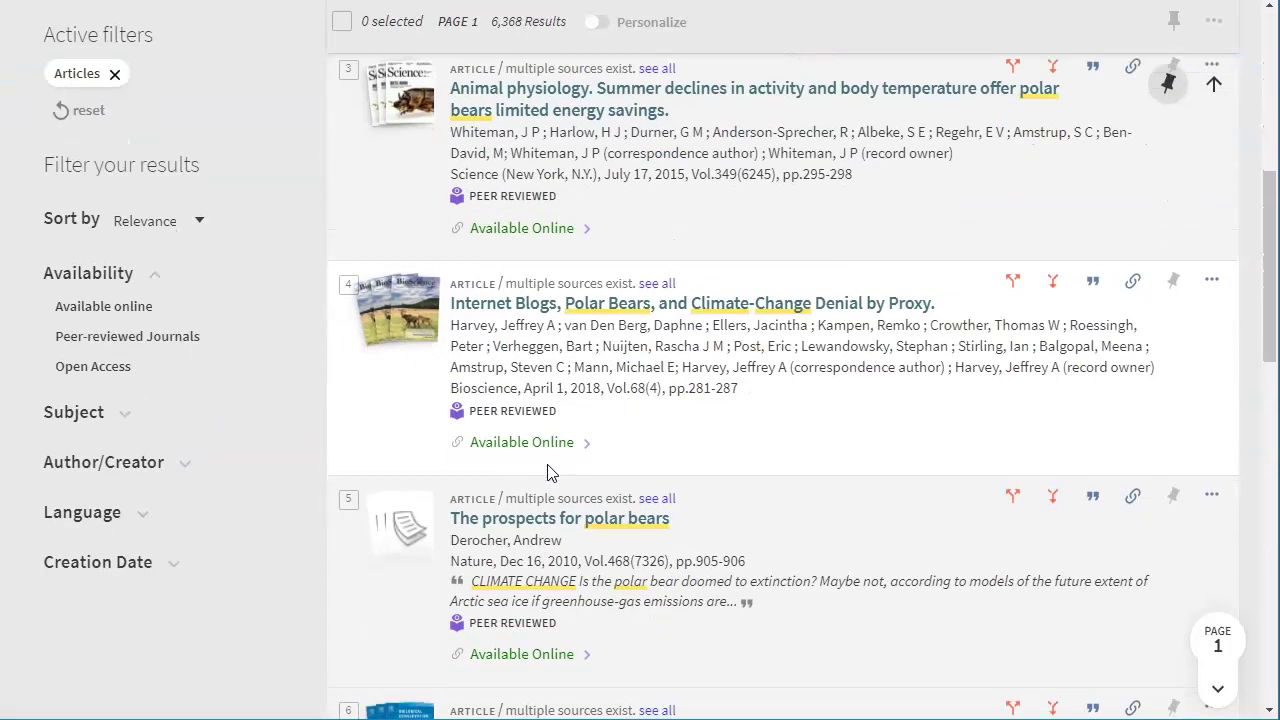
scroll(548, 470, down, 2)
scroll(550, 470, up, 8)
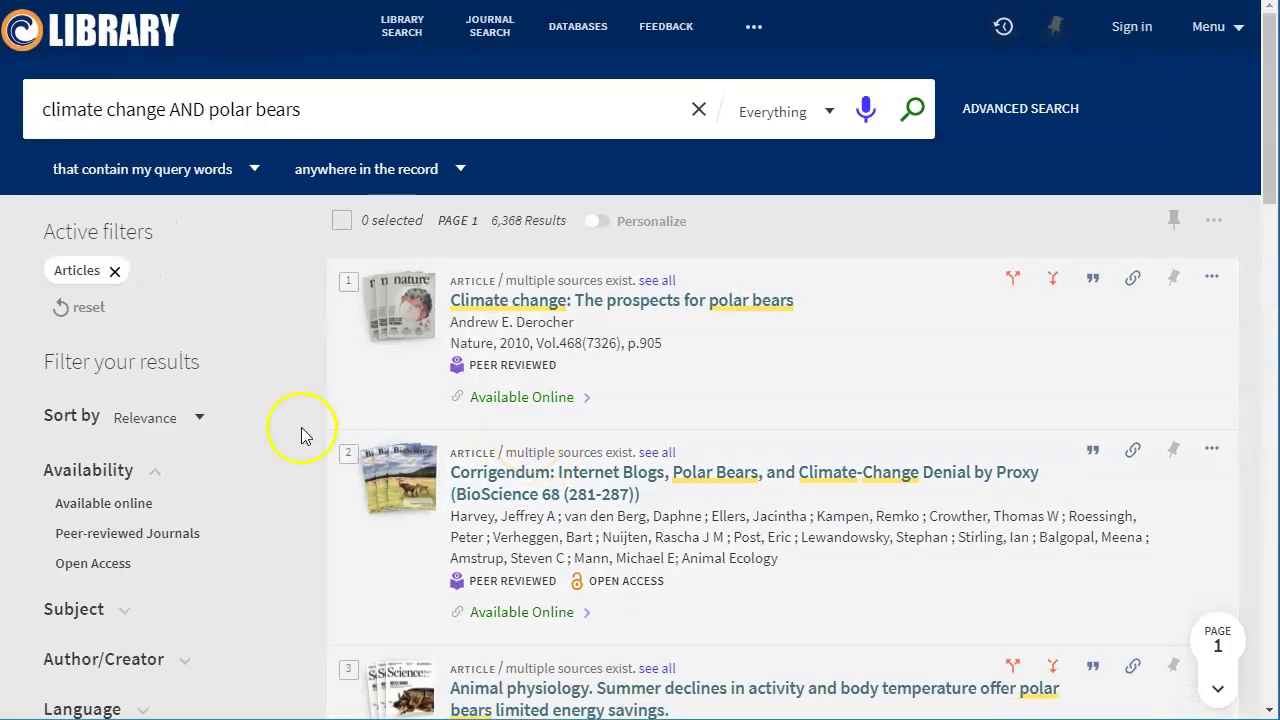
scroll(163, 471, down, 3)
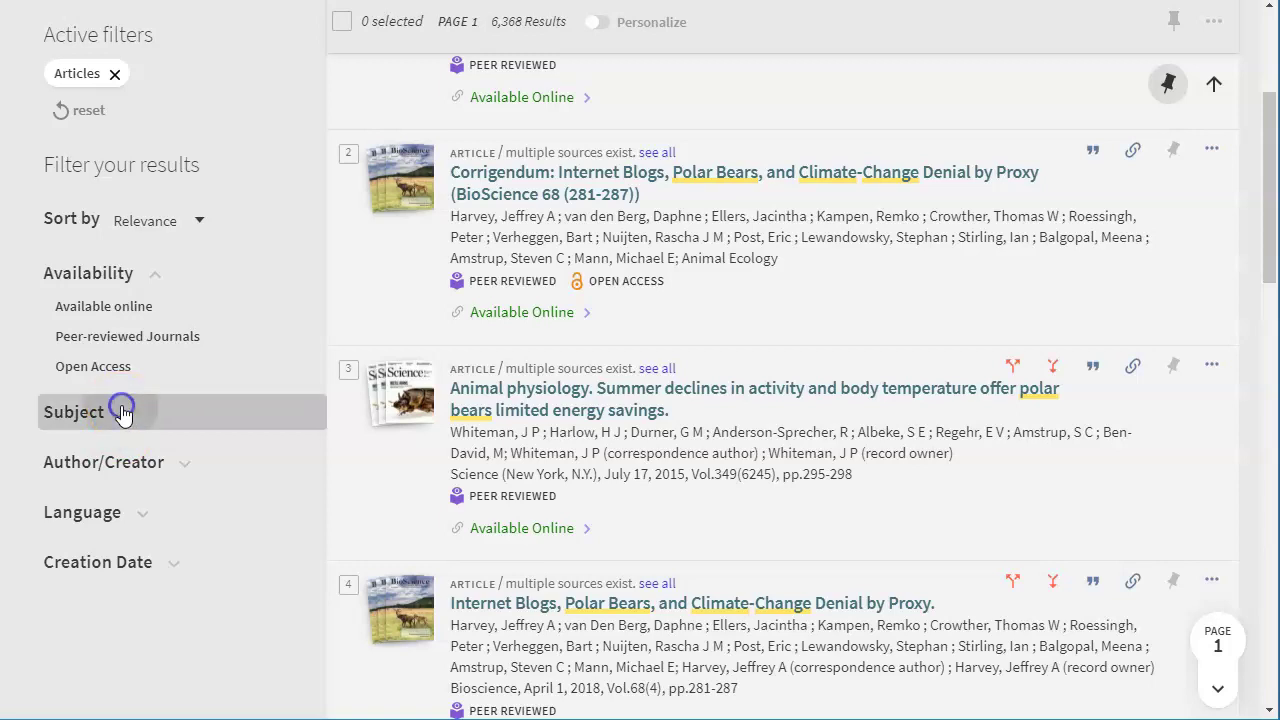
click(121, 412)
scroll(205, 480, down, 2)
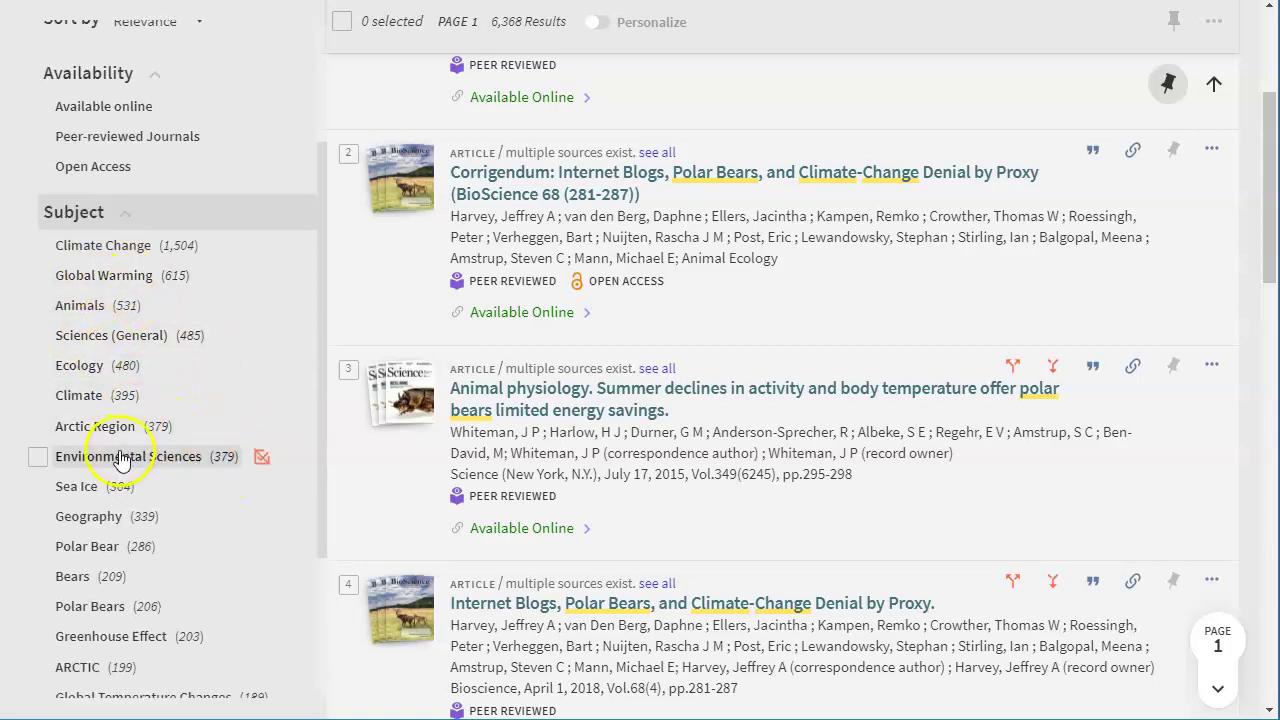
scroll(120, 460, down, 1)
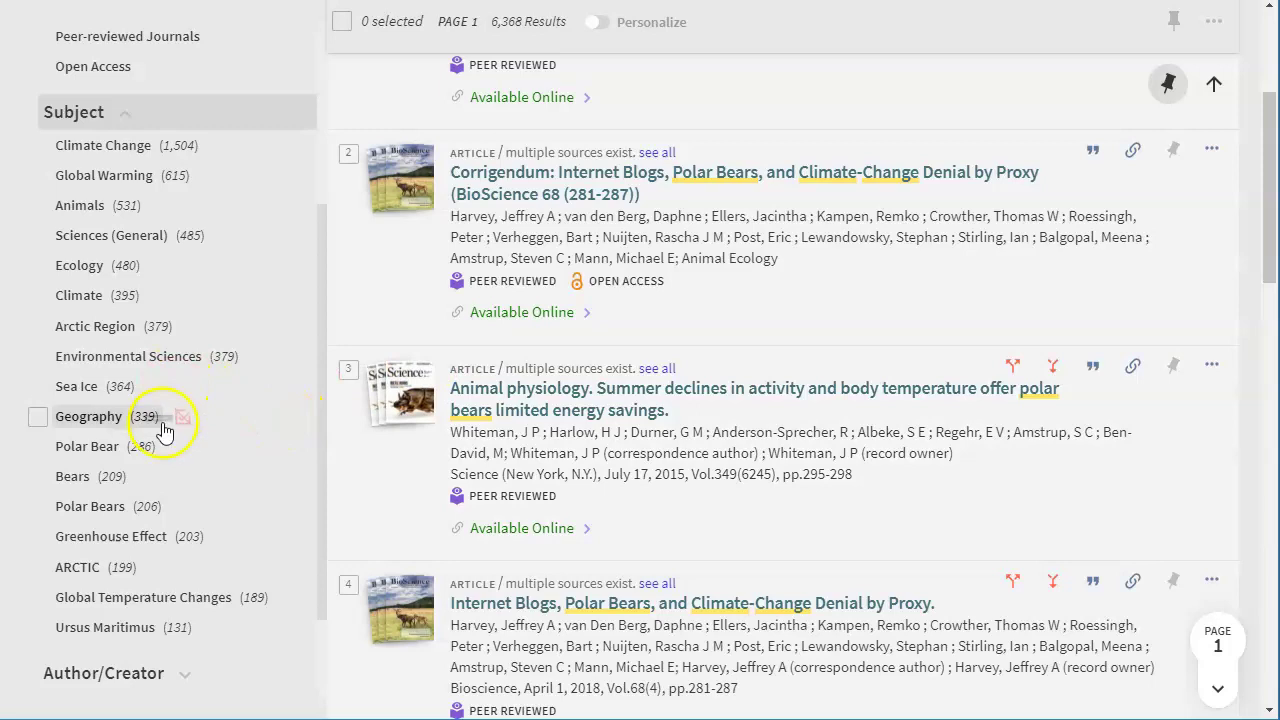
scroll(166, 423, down, 3)
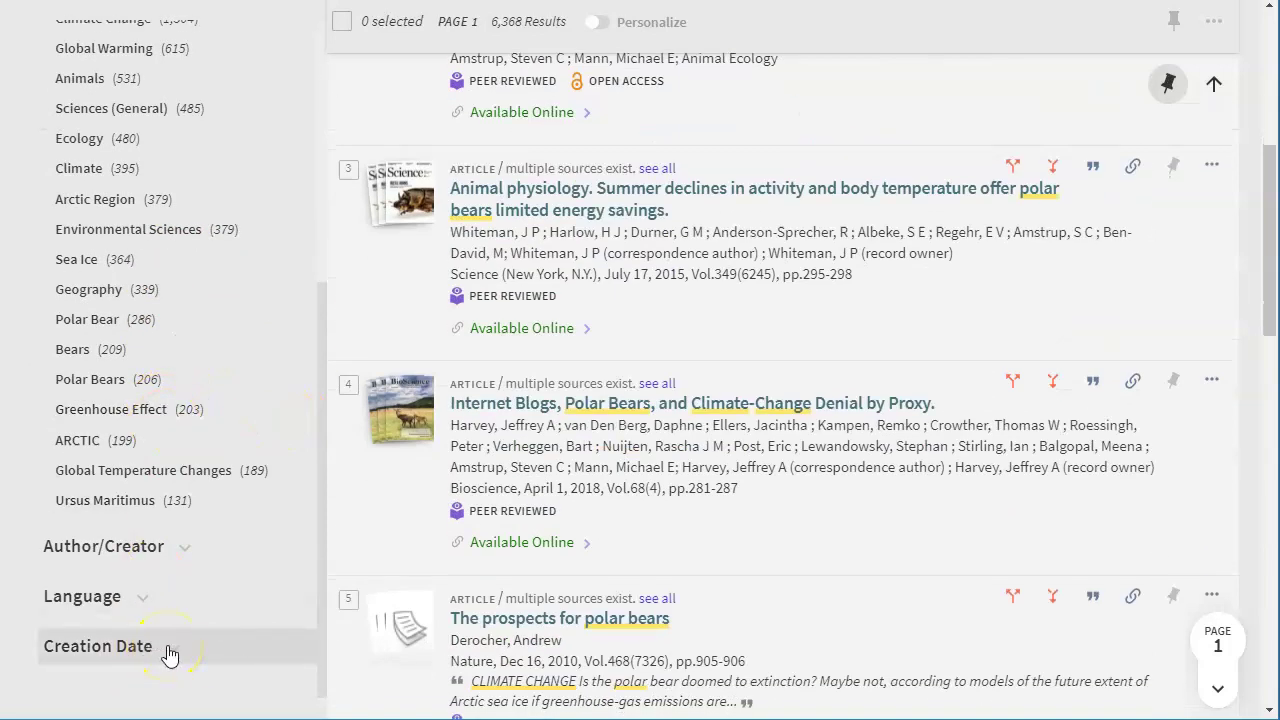
- Refine Creation Date to 2010–2020, trimming the article results to 3,451
click(170, 650)
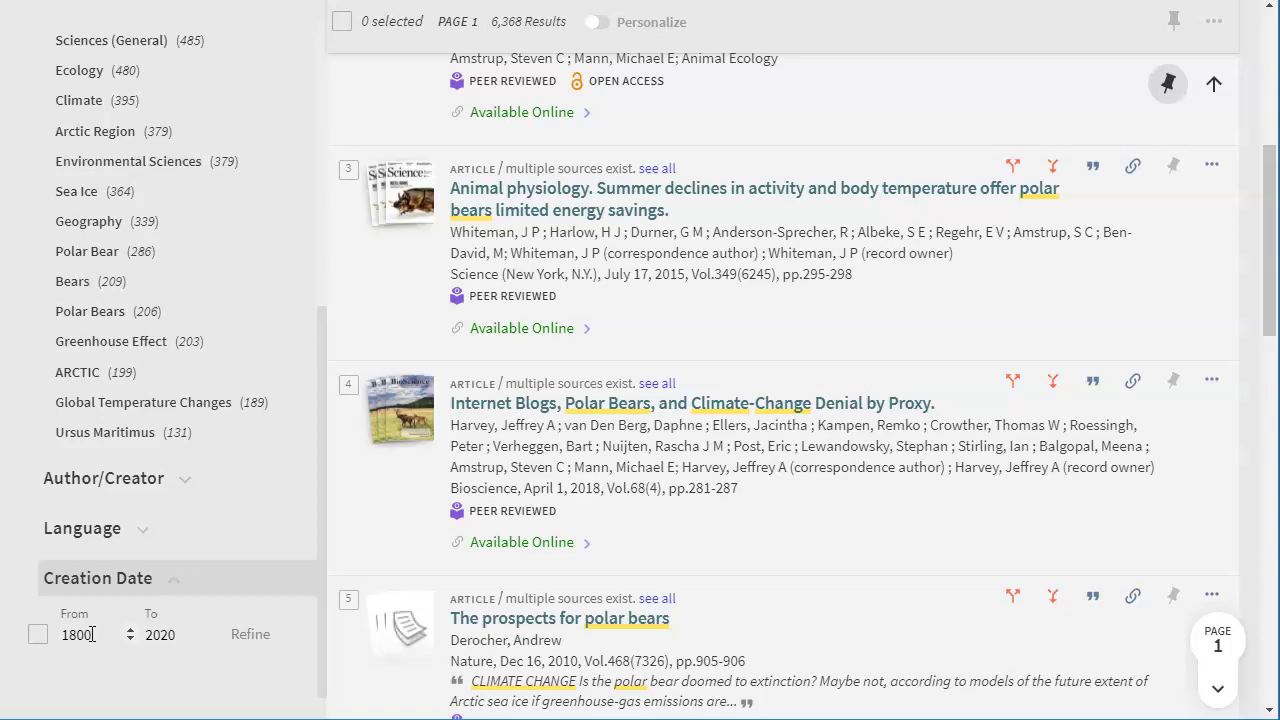
double_click(92, 634)
text(1300)
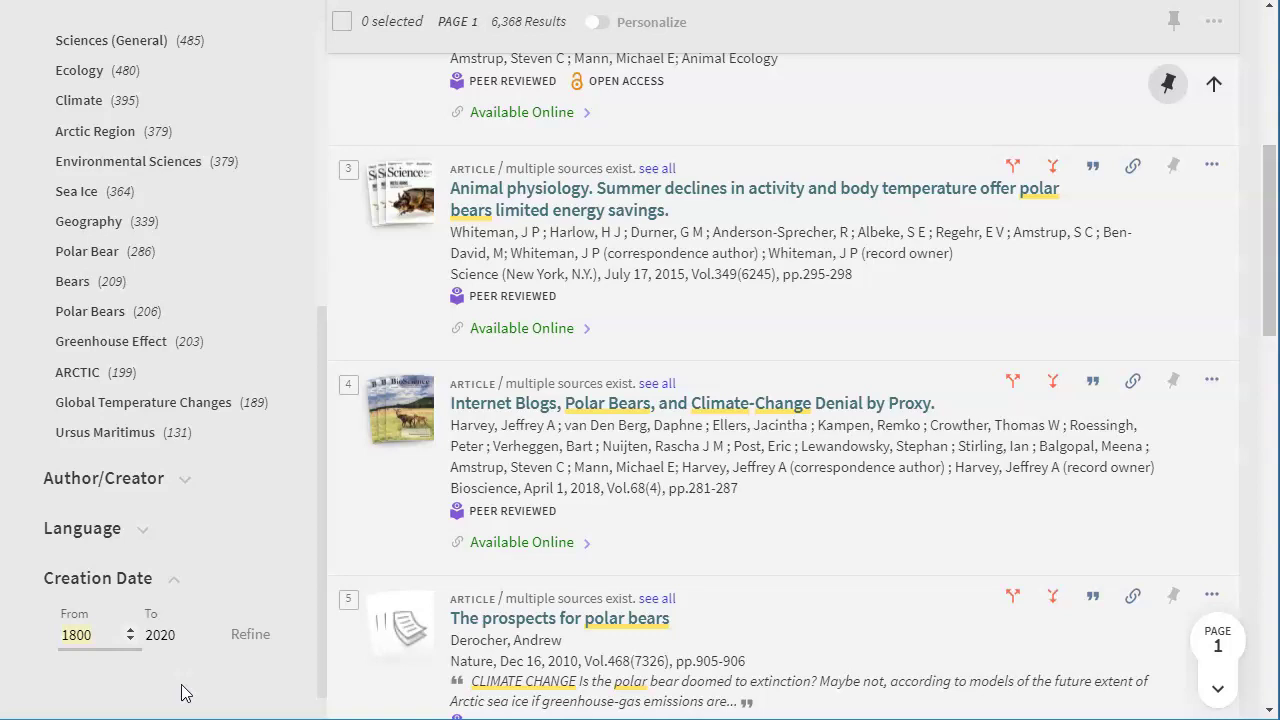
text(2010)
click(250, 638)
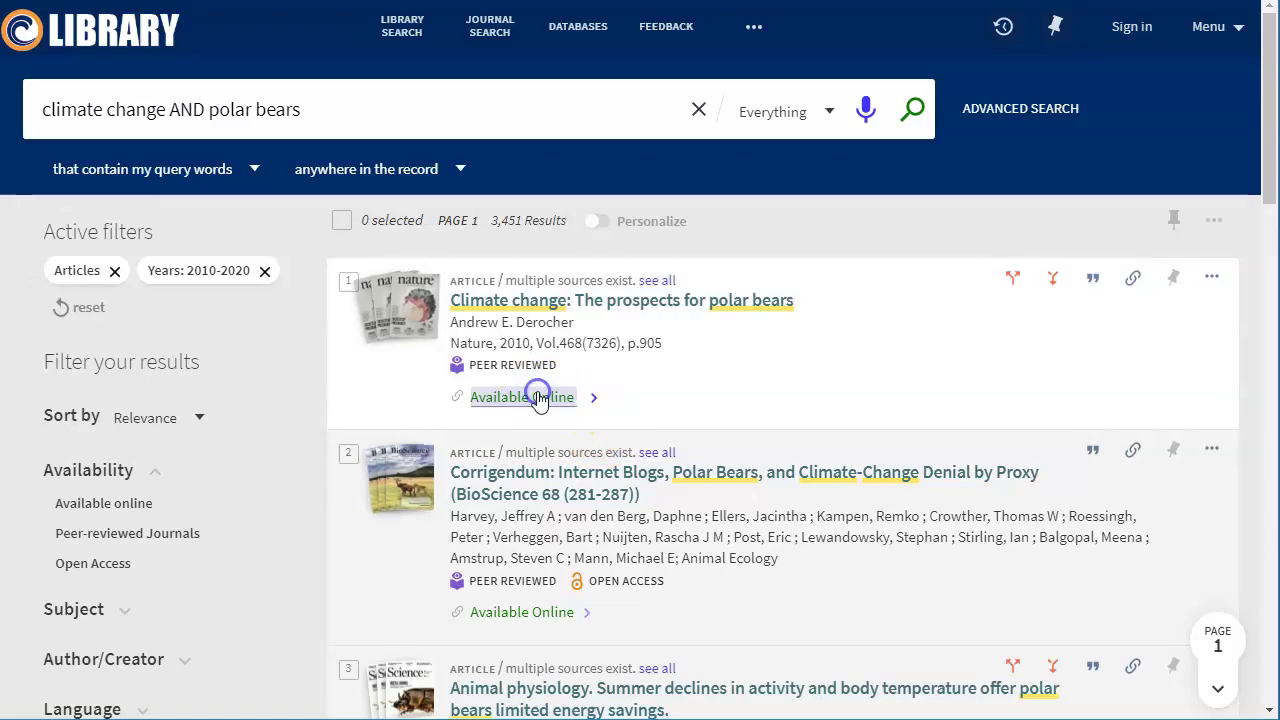
- Open the online full-text options for Nature's 'Climate change: The prospects for polar bears'
click(579, 416)
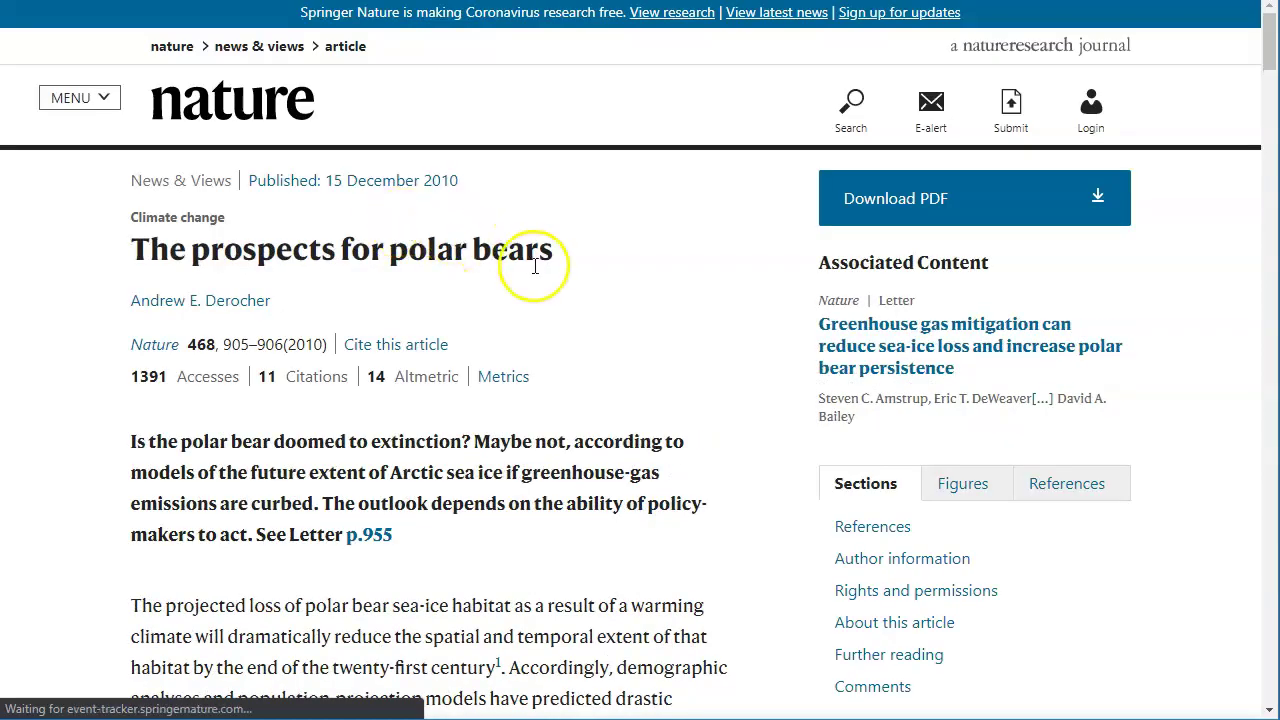
- Read the Nature article down to its citation under About this article, then scroll back up
scroll(568, 321, down, 2)
scroll(568, 321, down, 15)
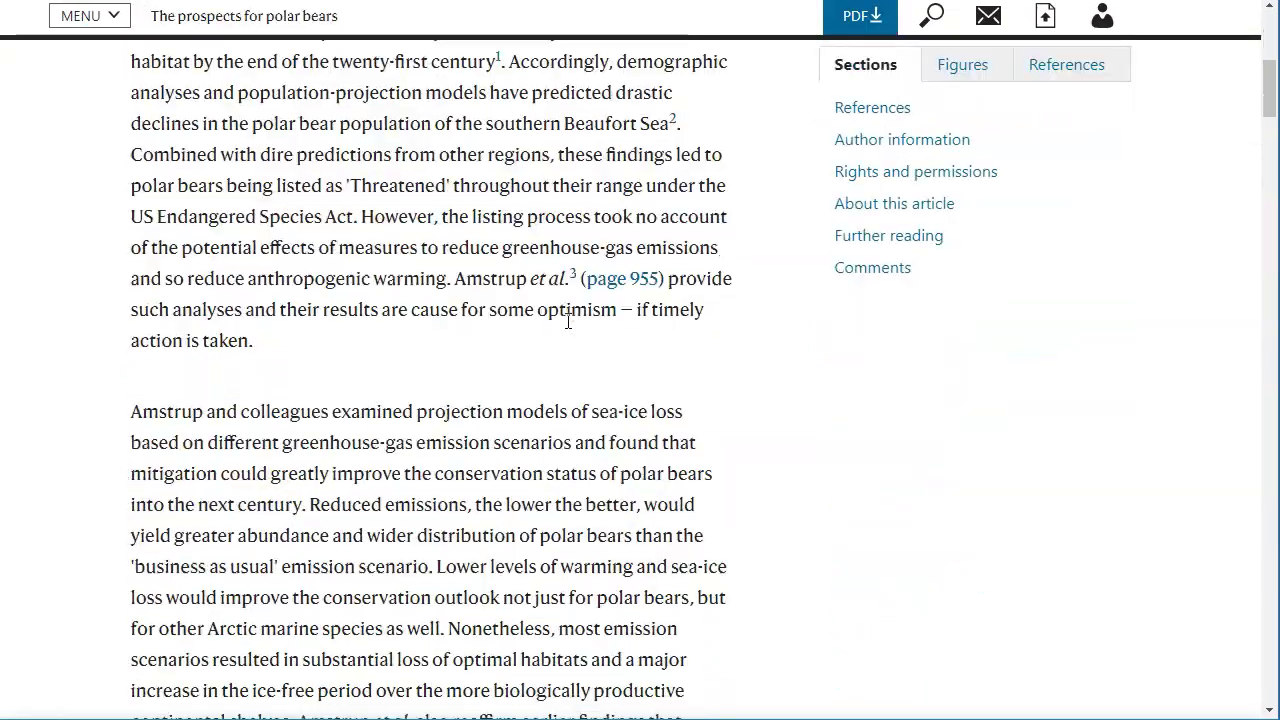
scroll(568, 321, down, 20)
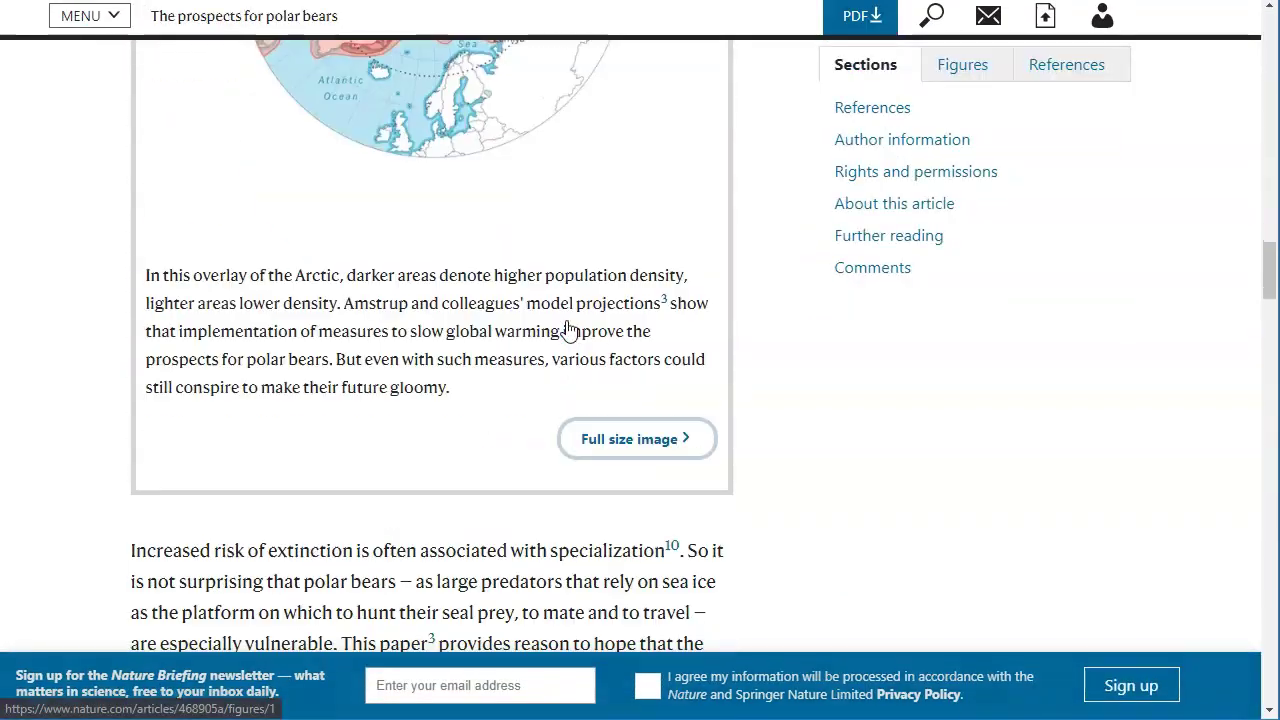
scroll(568, 325, down, 6)
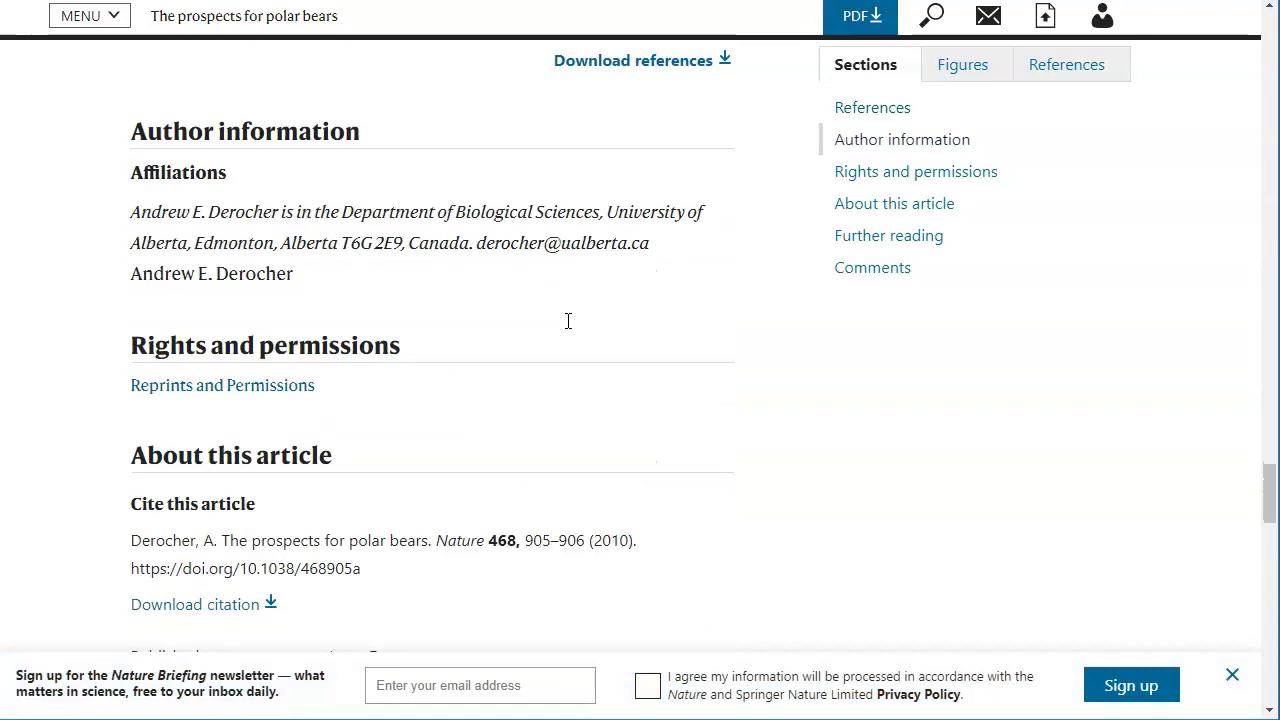
scroll(566, 330, down, 4)
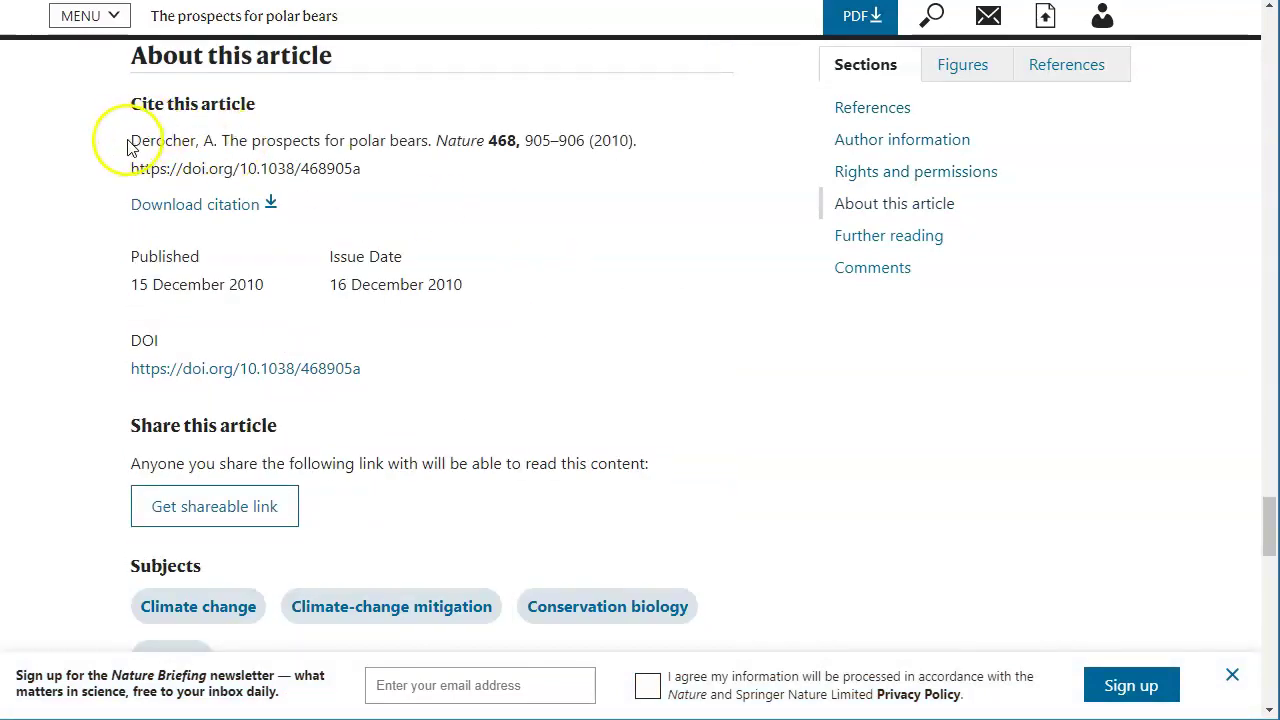
drag(129, 143, 357, 168)
click(366, 167)
scroll(440, 245, up, 7)
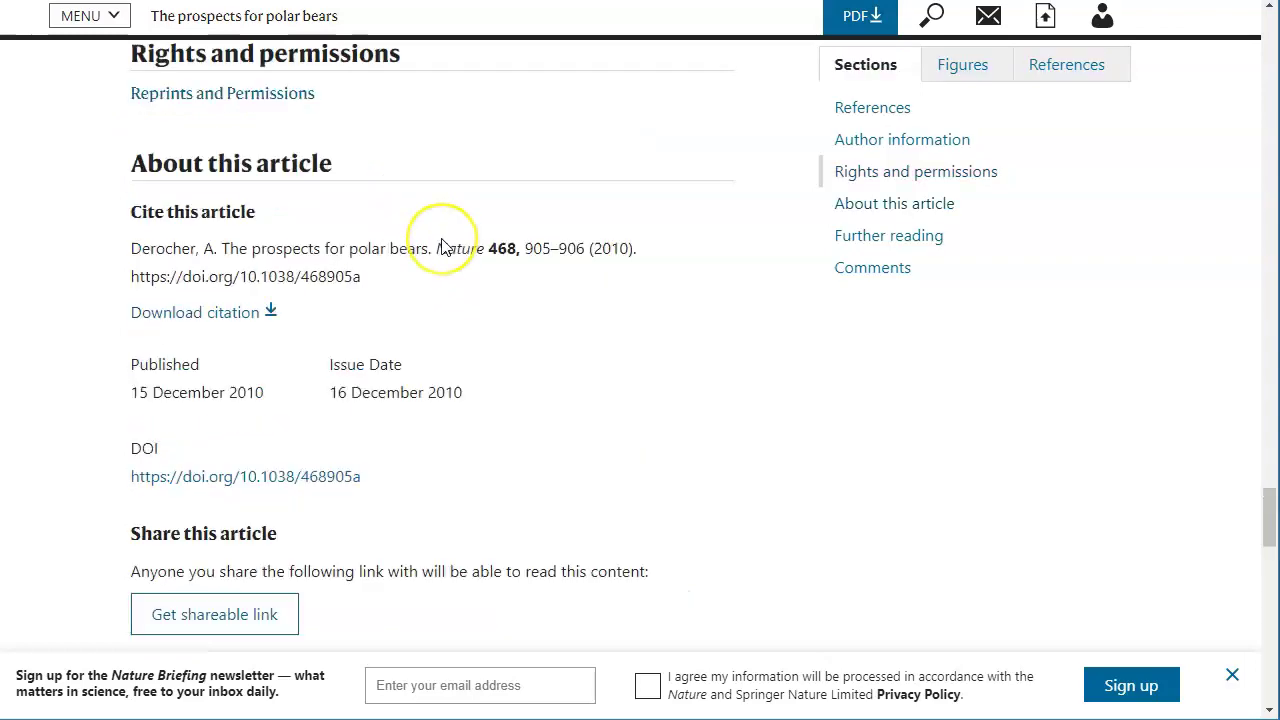
scroll(445, 245, up, 20)
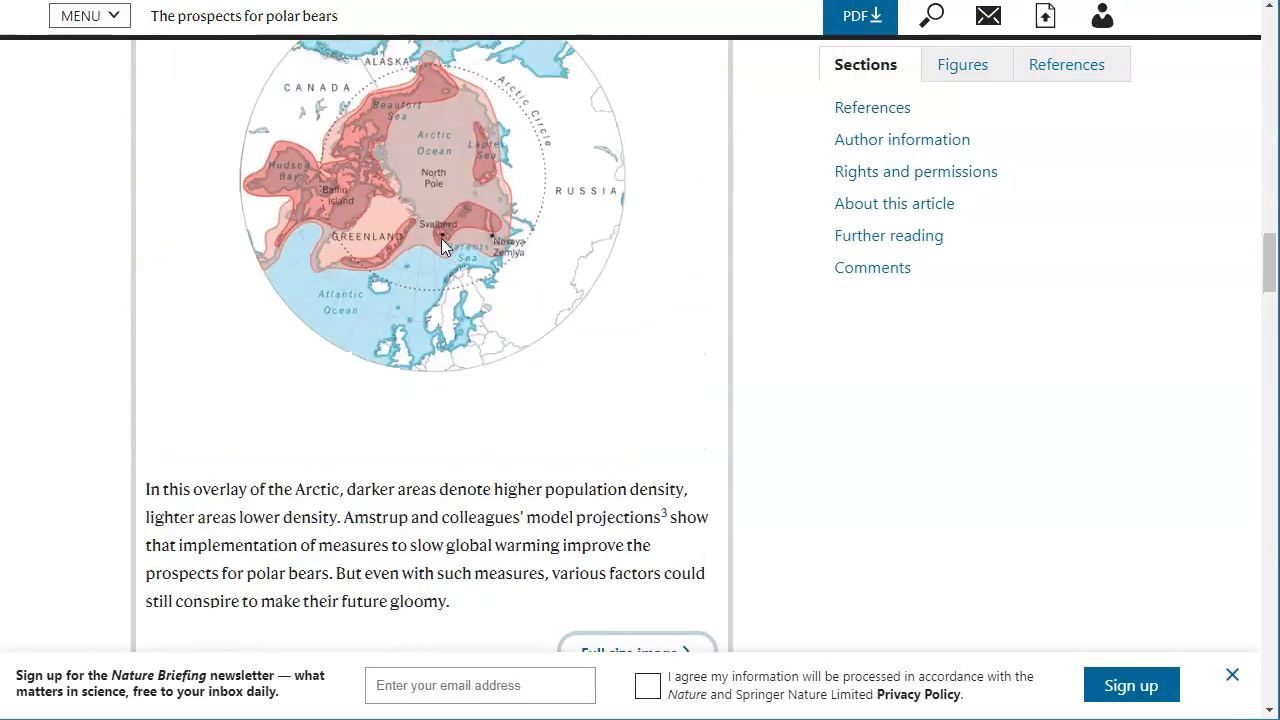
scroll(445, 245, up, 6)
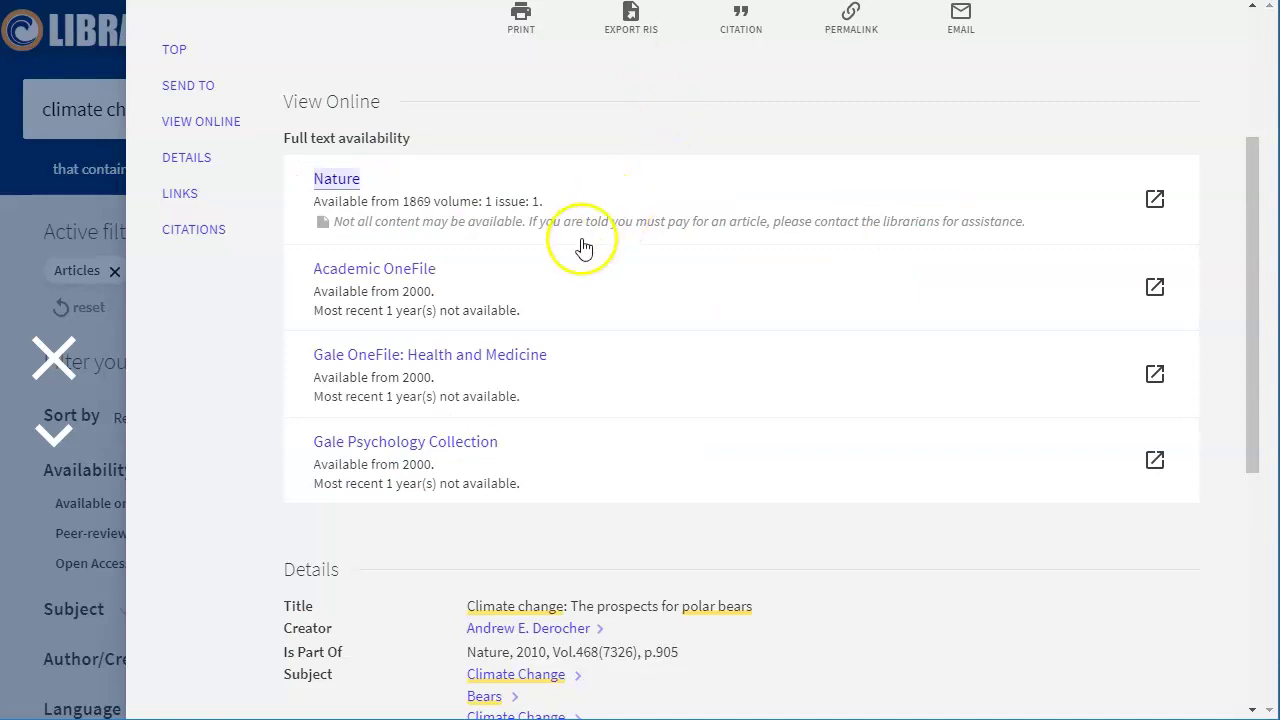
- Display the PERMALINK URL for the polar bears article record under Send to
scroll(610, 430, up, 2)
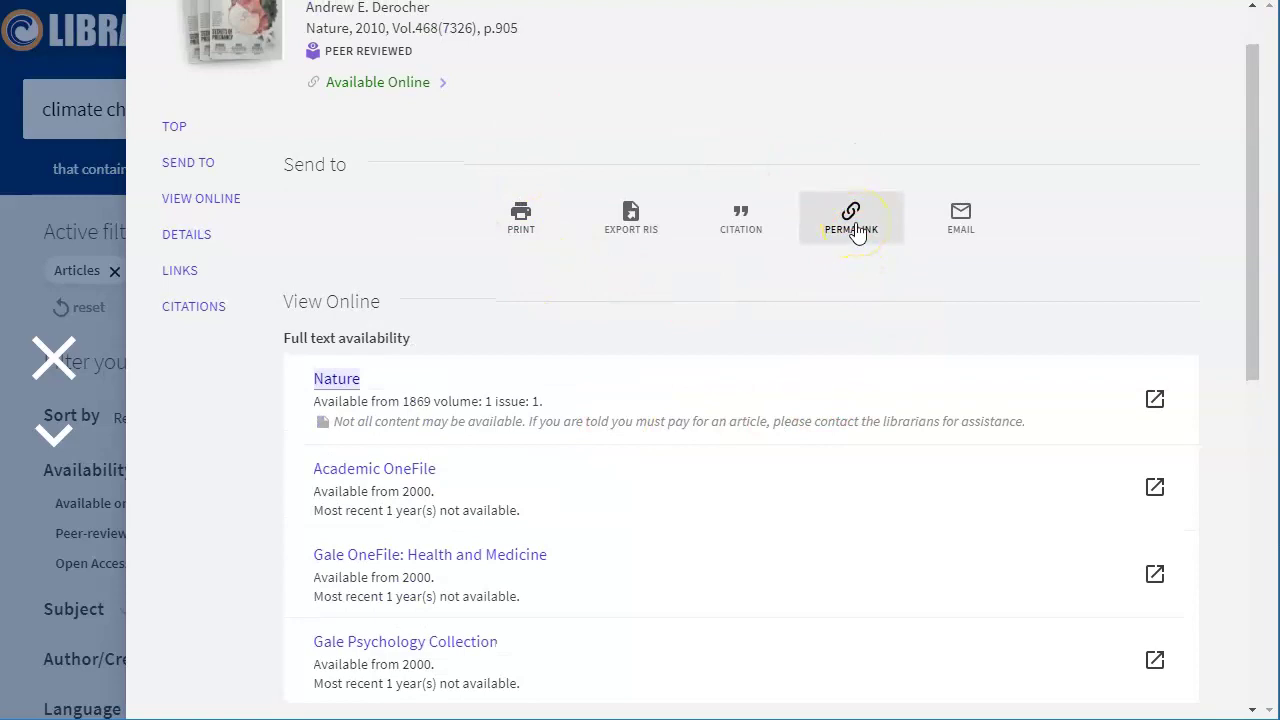
click(855, 233)
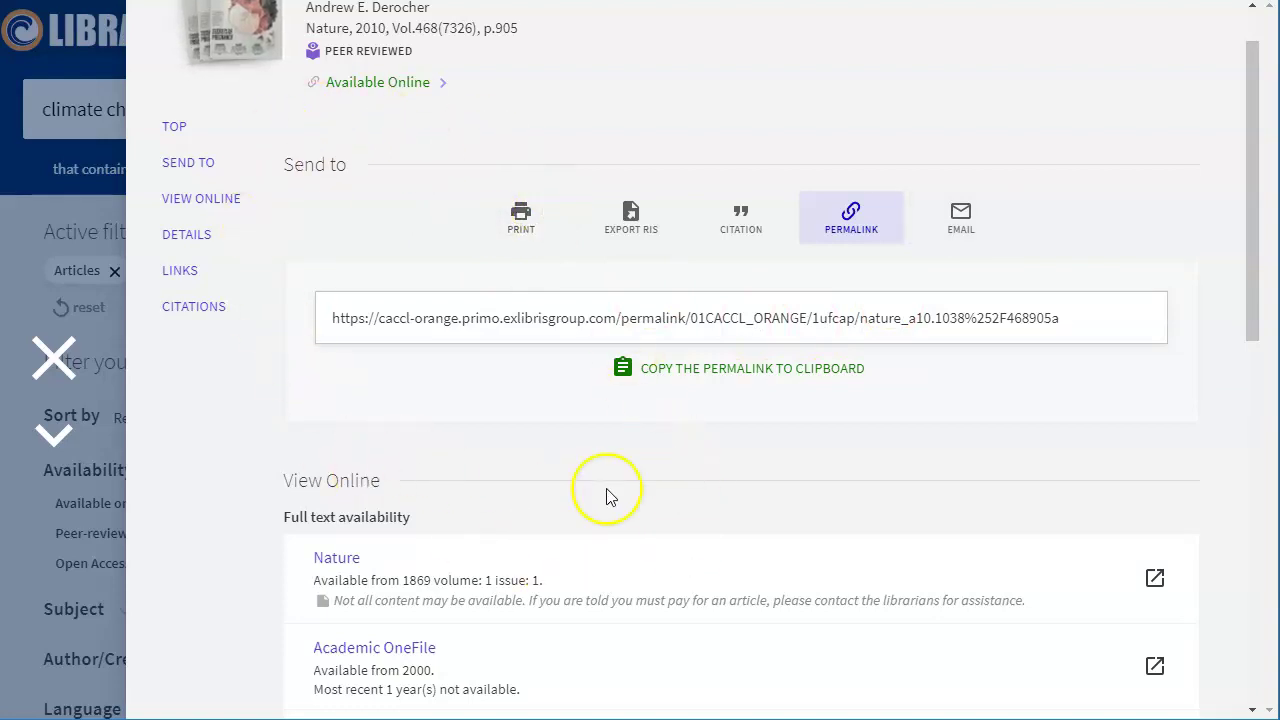
- Show the record's formatted citations and switch the style to APA (6th edition)
click(735, 236)
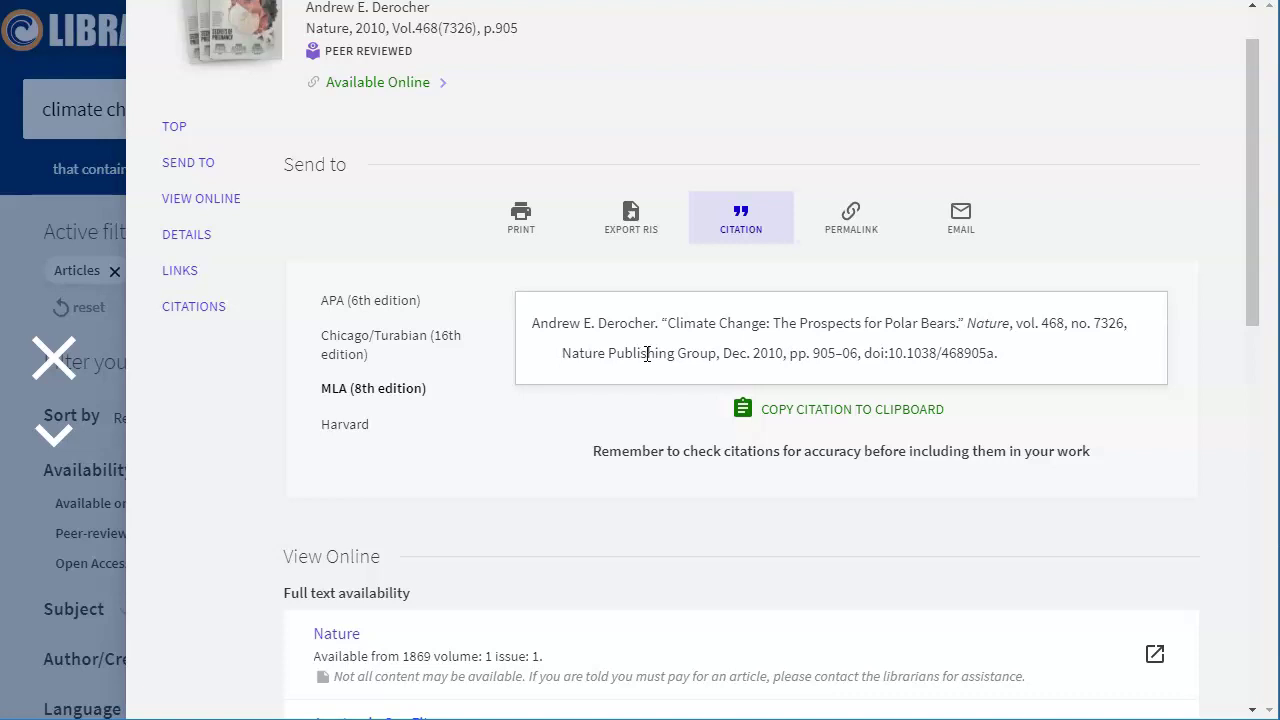
click(350, 302)
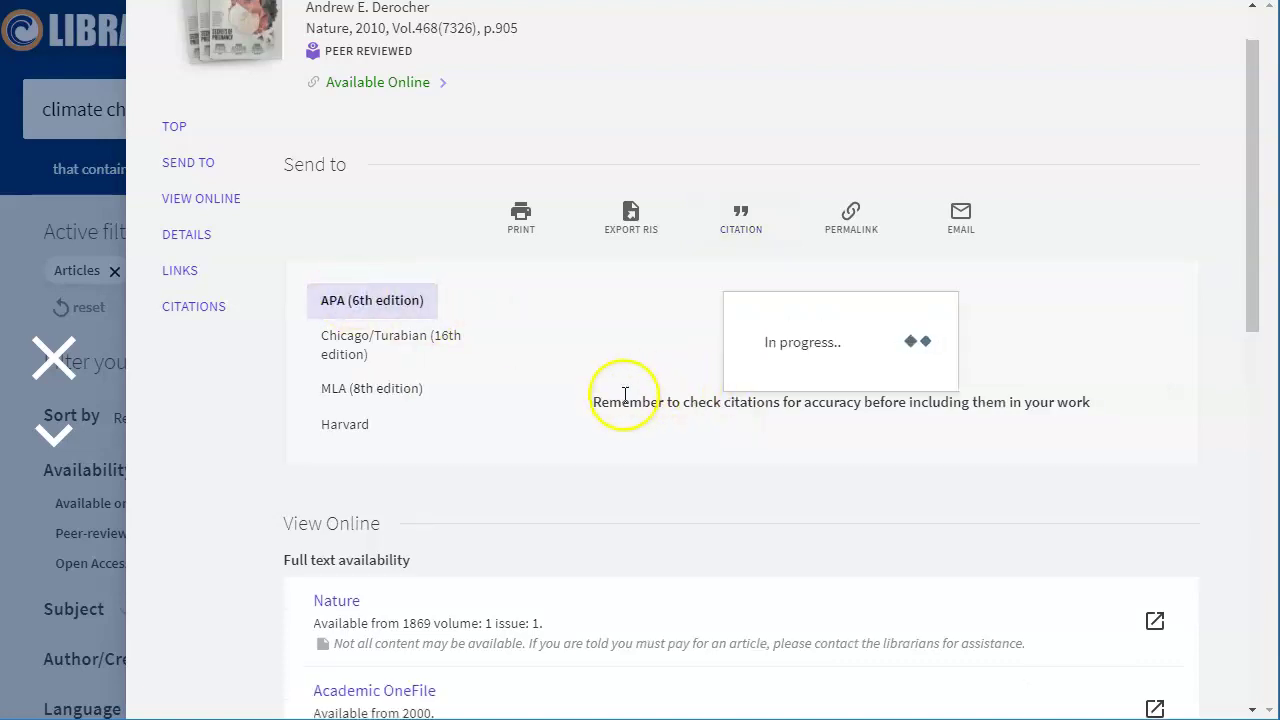
scroll(571, 398, down, 1)
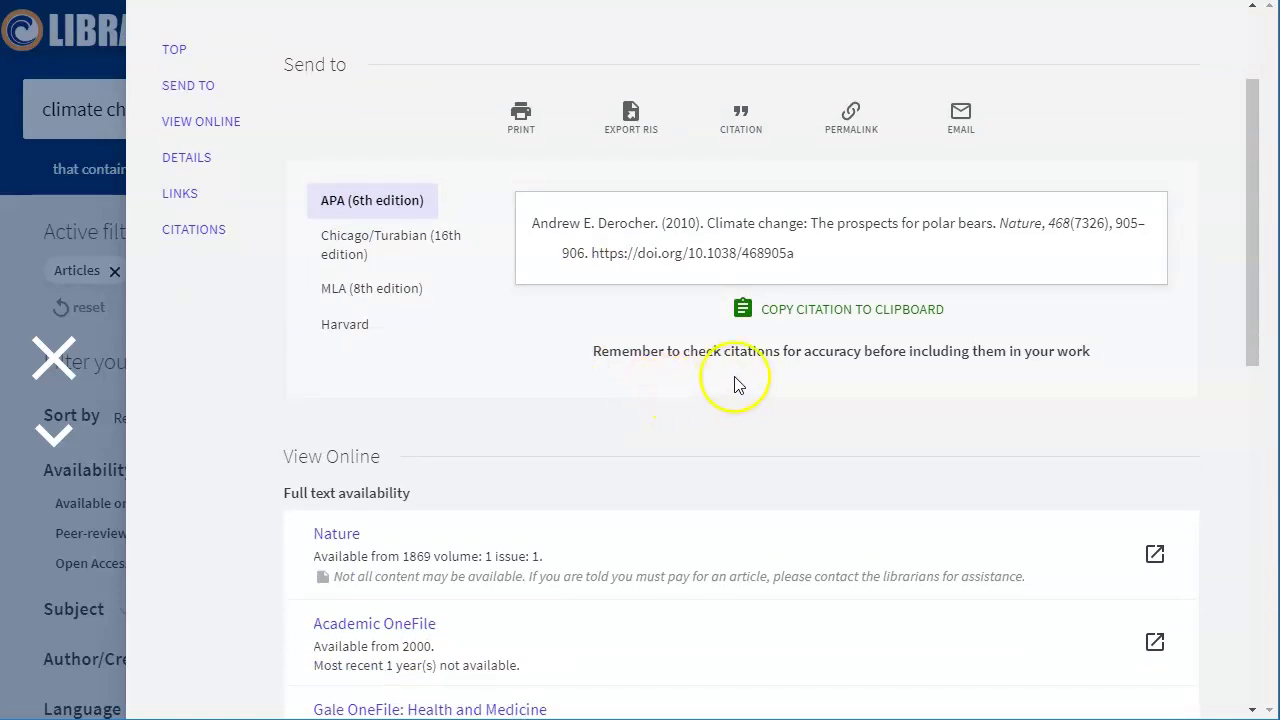
- Copy the APA citation and highlight the reminder to check citations for accuracy
click(790, 310)
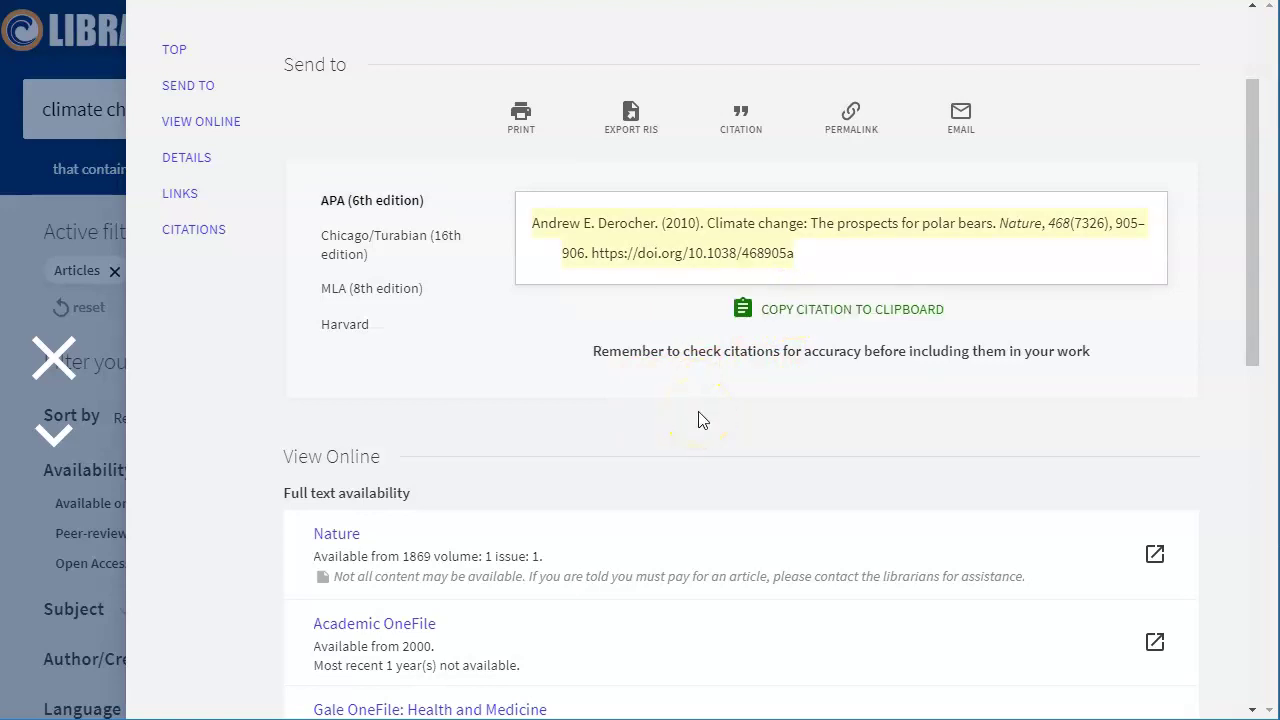
scroll(698, 420, down, 1)
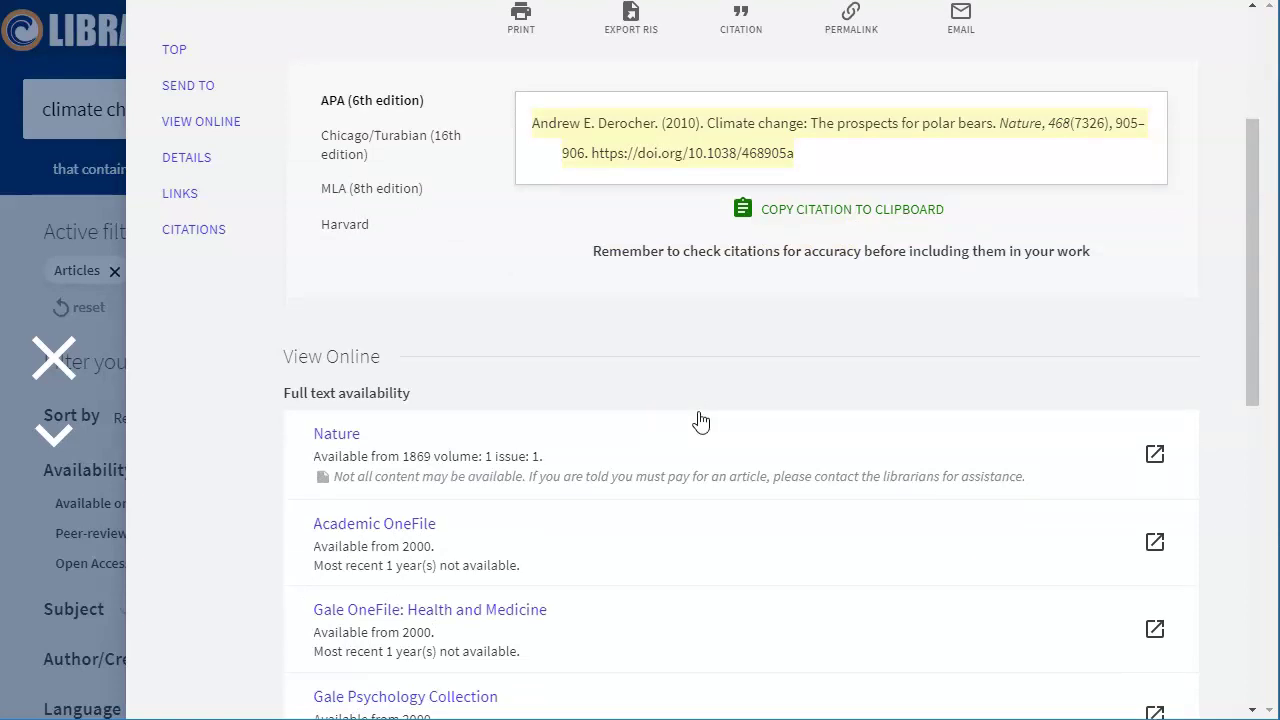
drag(592, 251, 1113, 265)
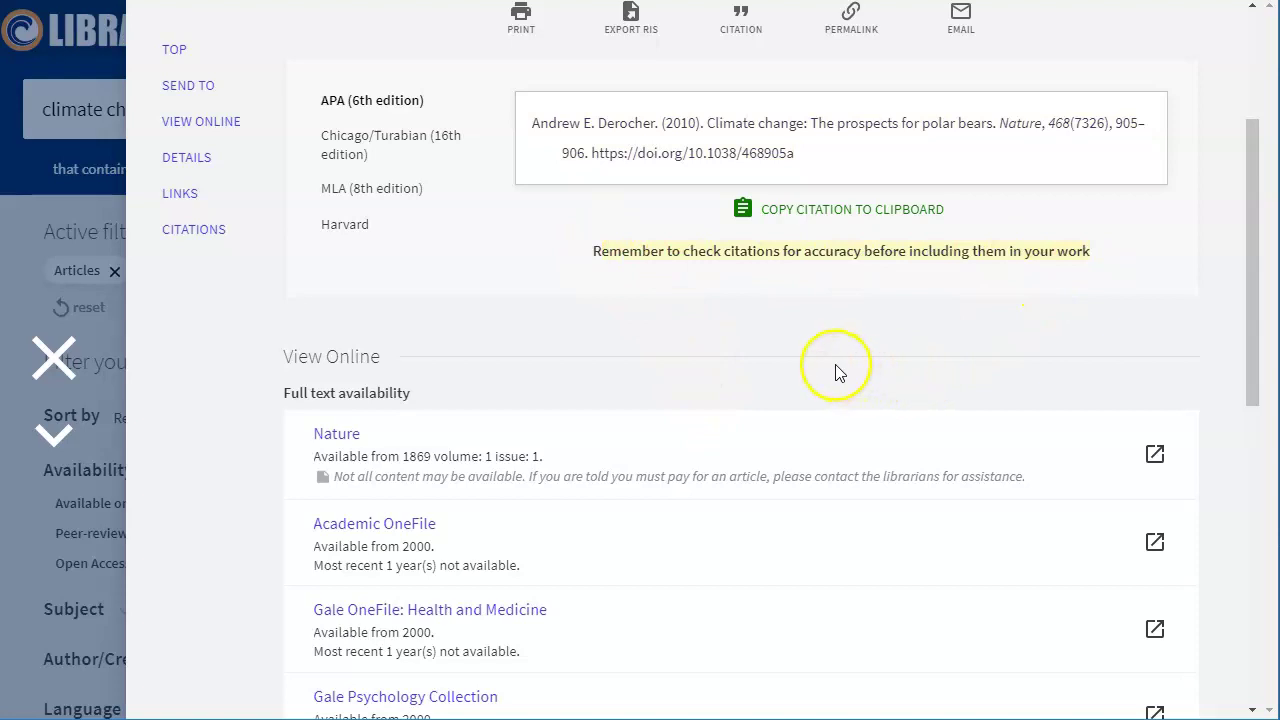
scroll(838, 372, up, 1)
scroll(838, 372, up, 3)
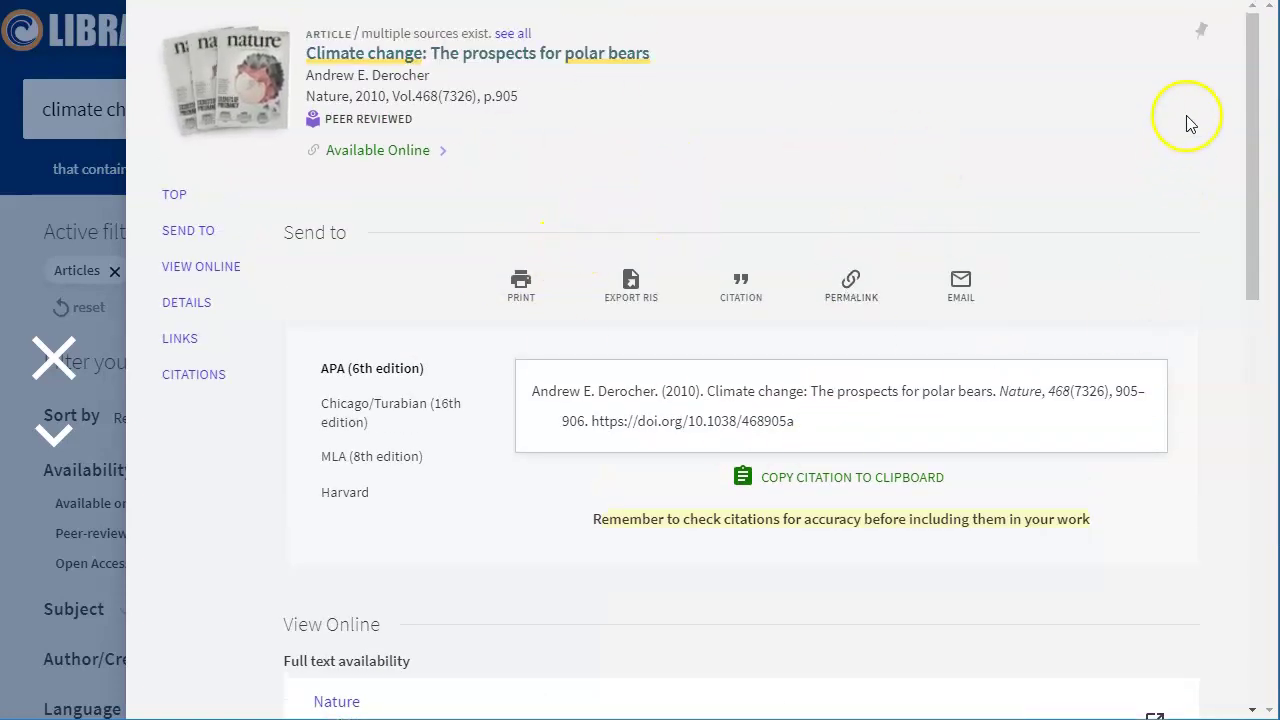
- Pin the polar bears article to saved items and close the record, returning to the 3,451 results
click(1203, 35)
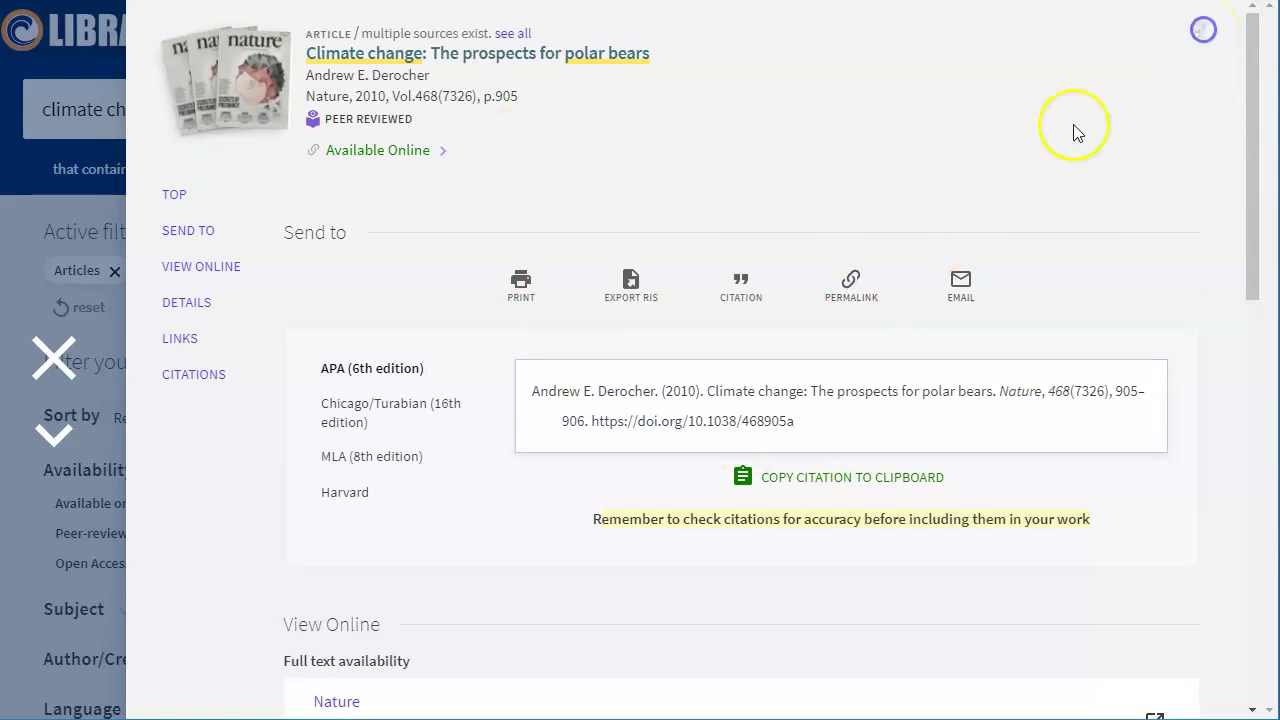
click(1035, 167)
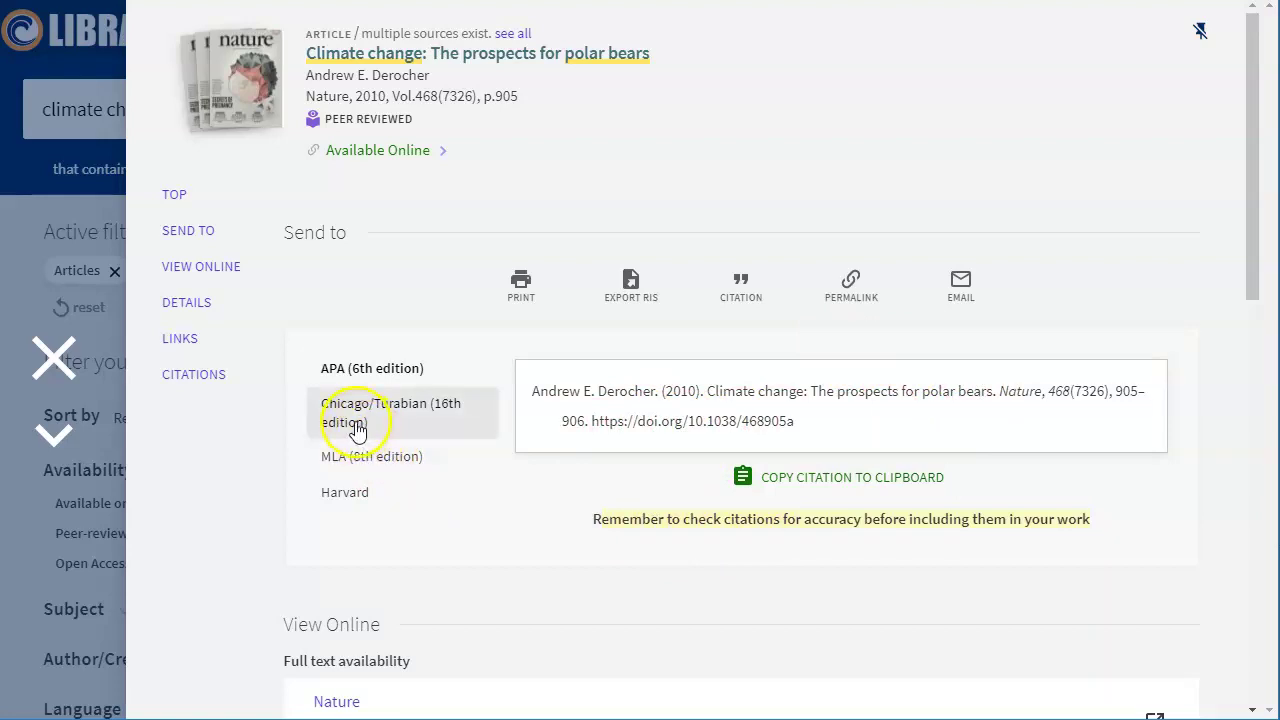
click(55, 352)
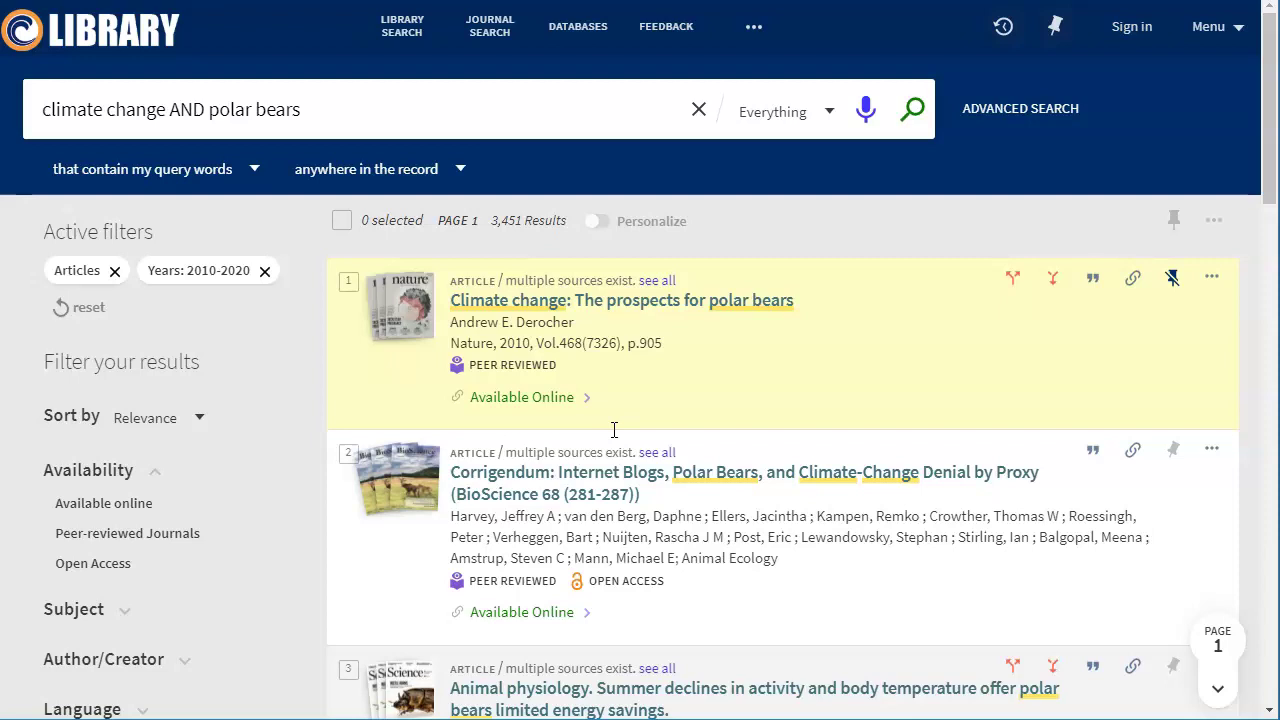
- Go to Databases from the Discovery navigation bar and browse the 64-database A-Z list
click(617, 368)
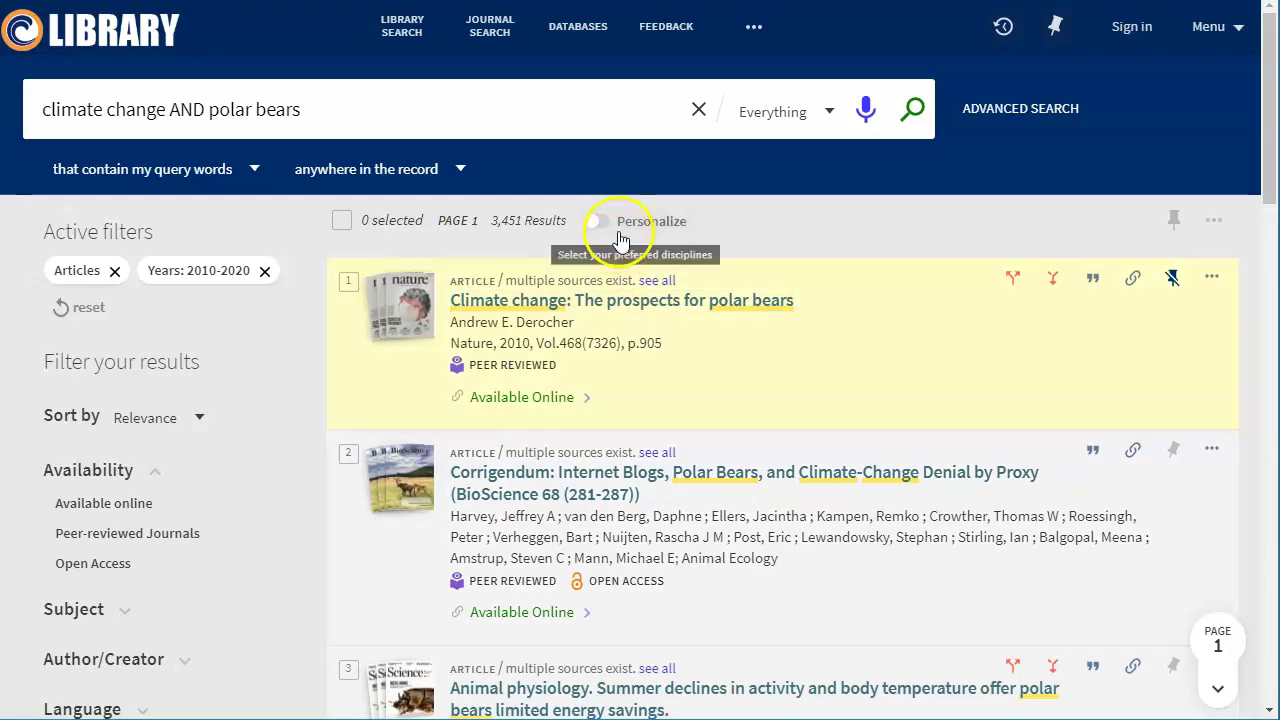
click(560, 40)
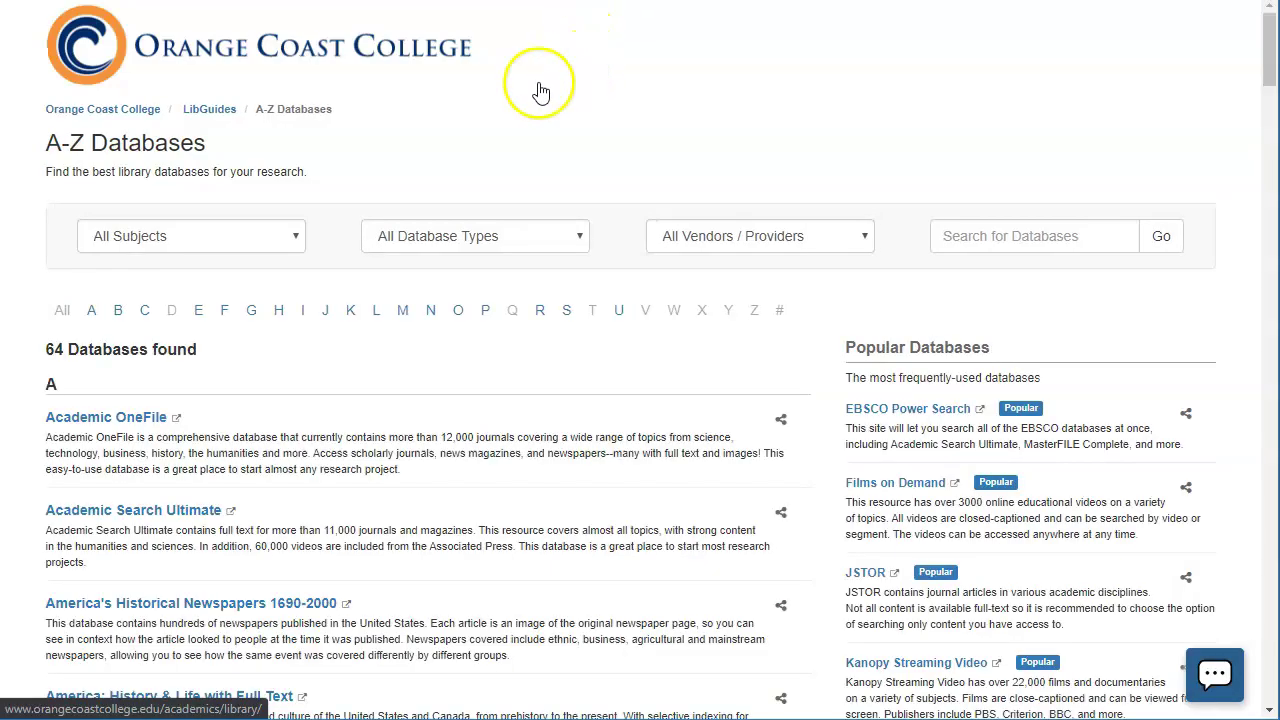
scroll(432, 379, down, 15)
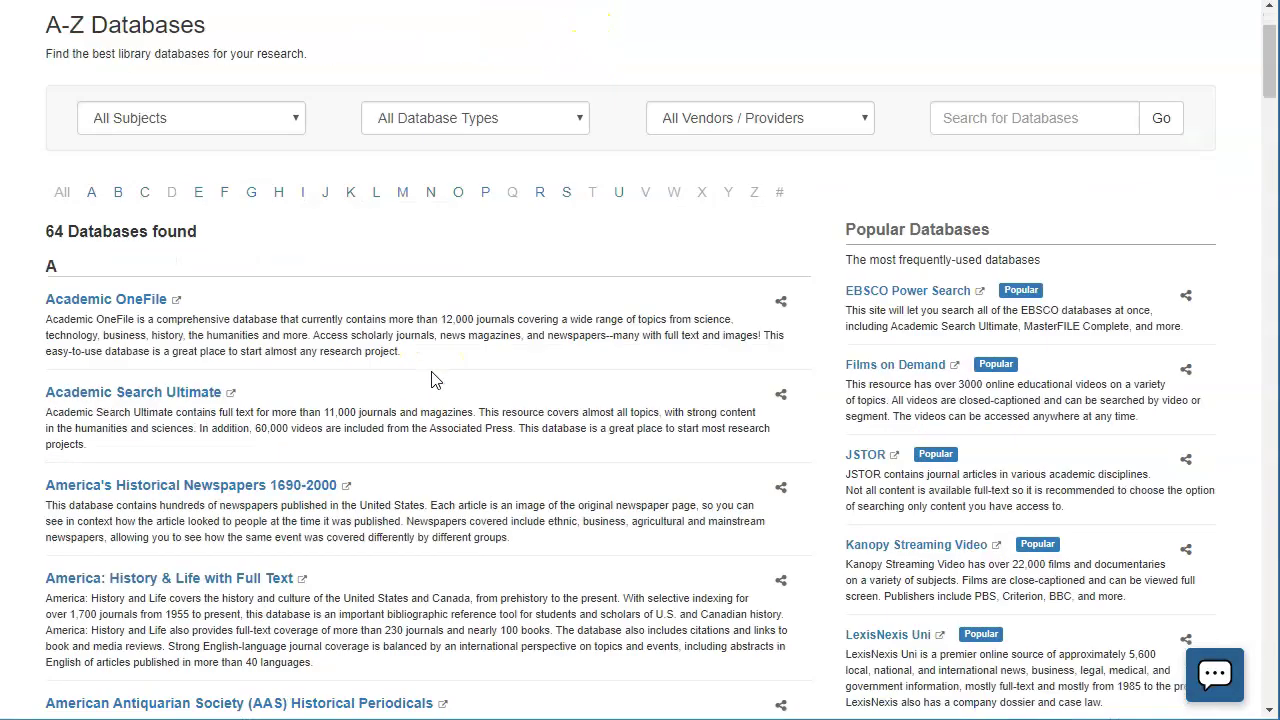
scroll(432, 379, down, 5)
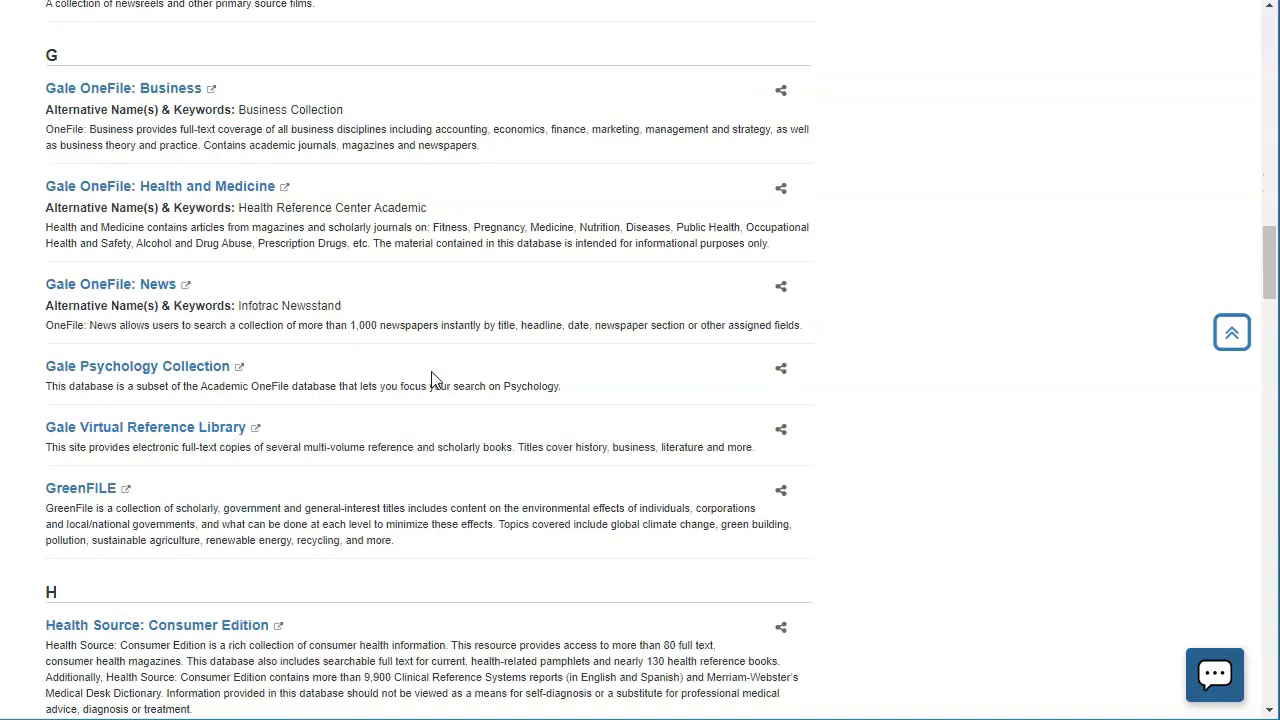
scroll(432, 379, up, 20)
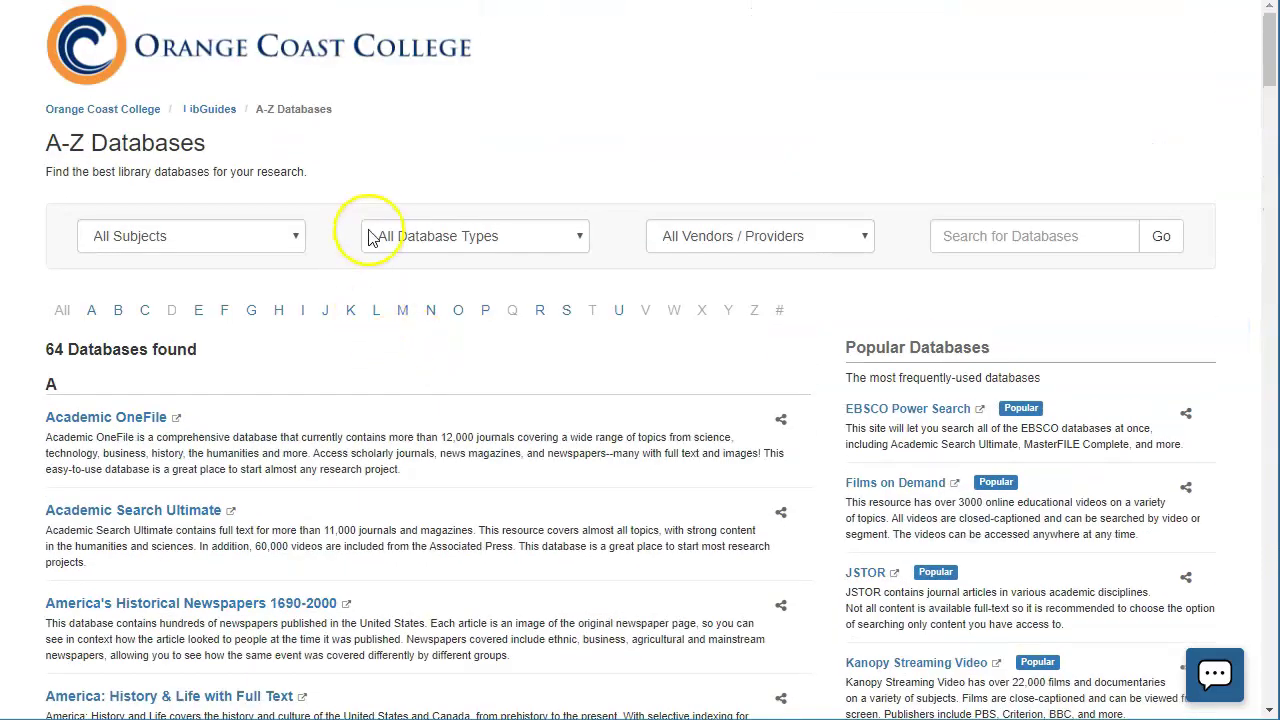
- Filter the A-Z Databases subject list to Not in Discovery (13) and review the matching databases
click(295, 237)
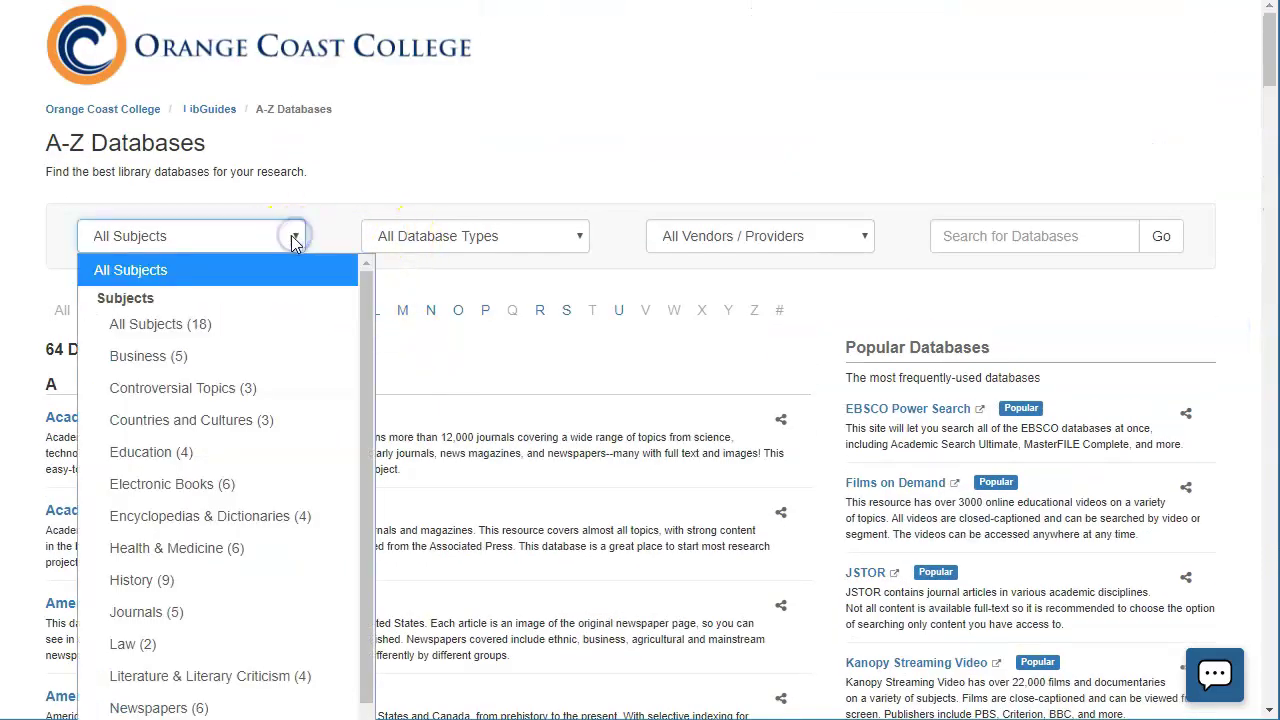
scroll(320, 420, down, 3)
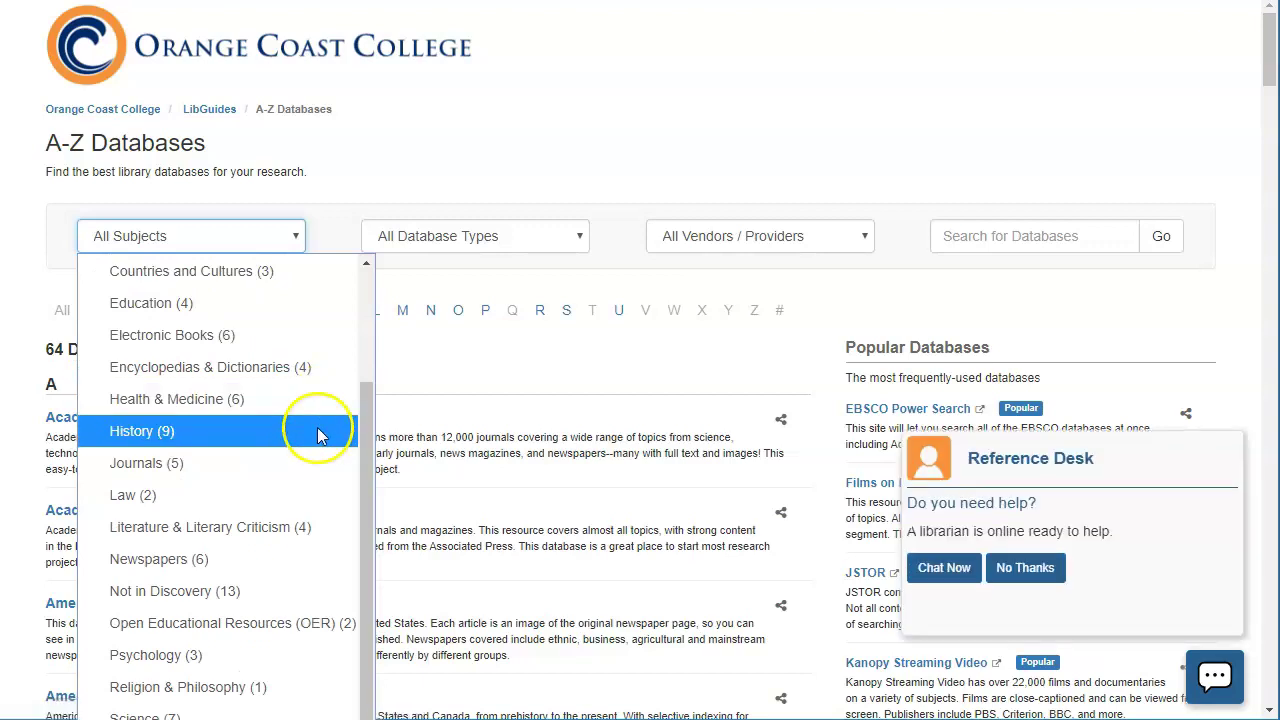
click(280, 592)
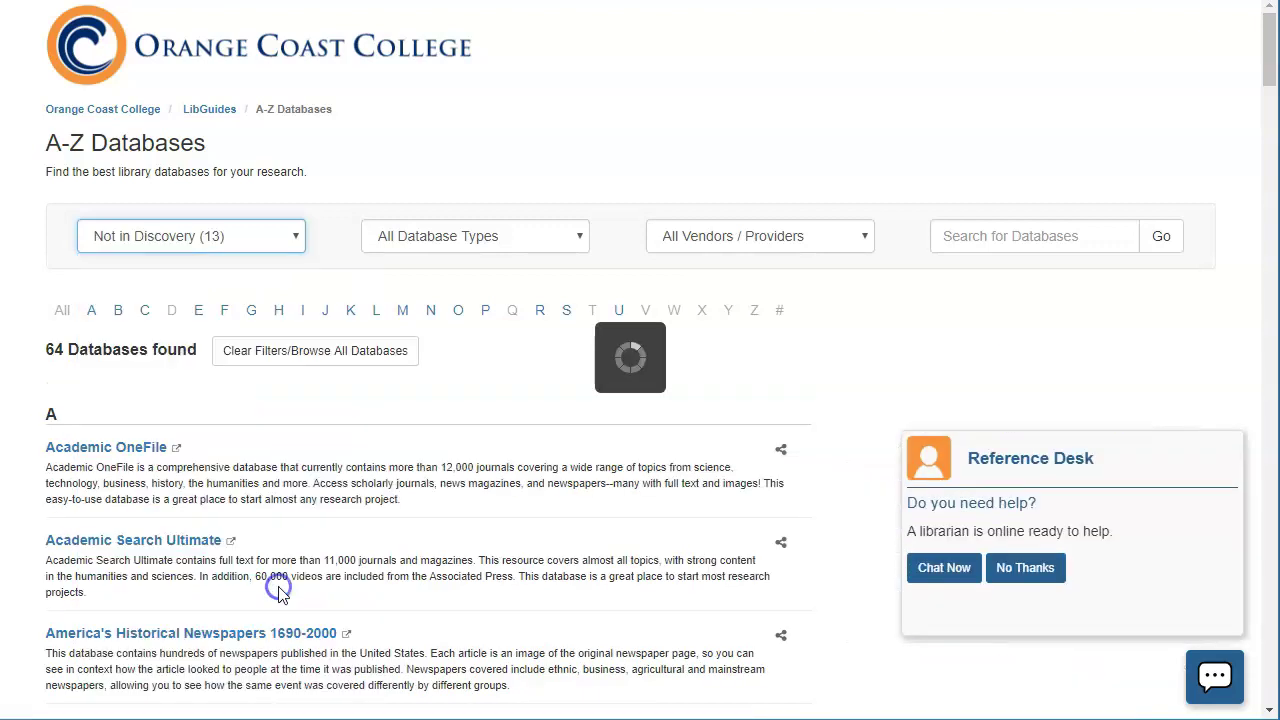
scroll(460, 425, down, 2)
scroll(462, 425, down, 6)
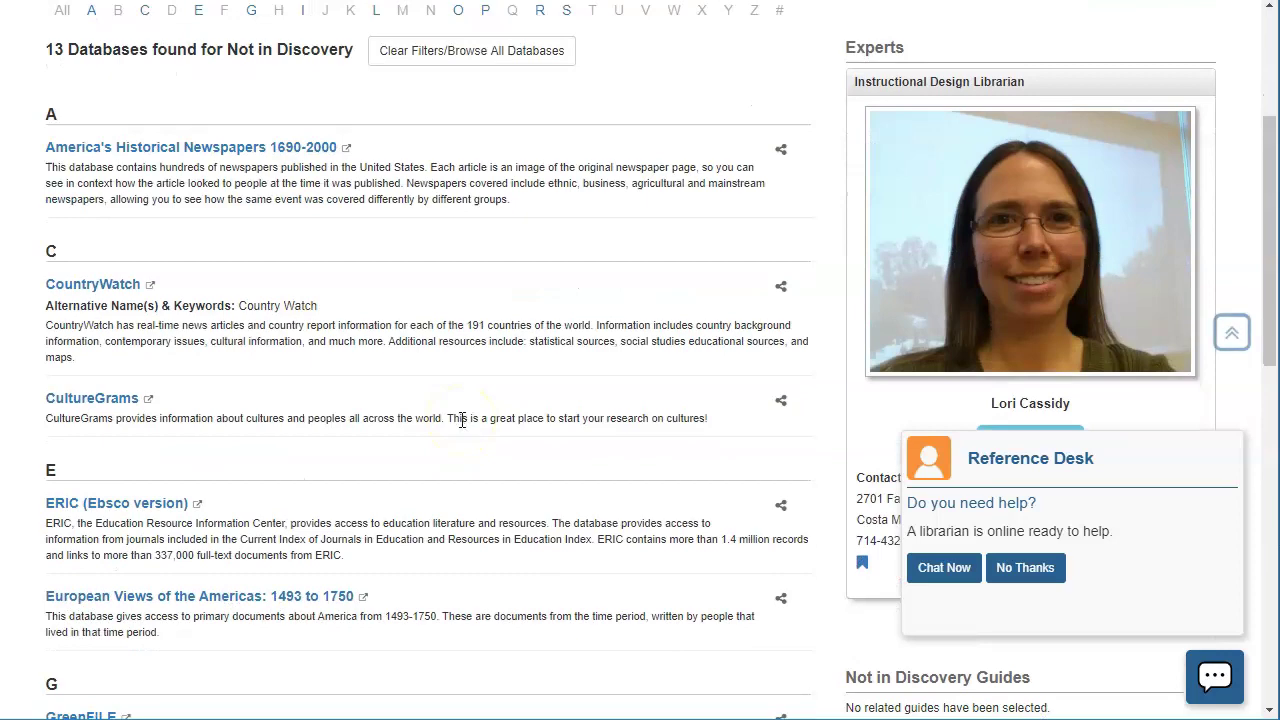
scroll(462, 420, down, 5)
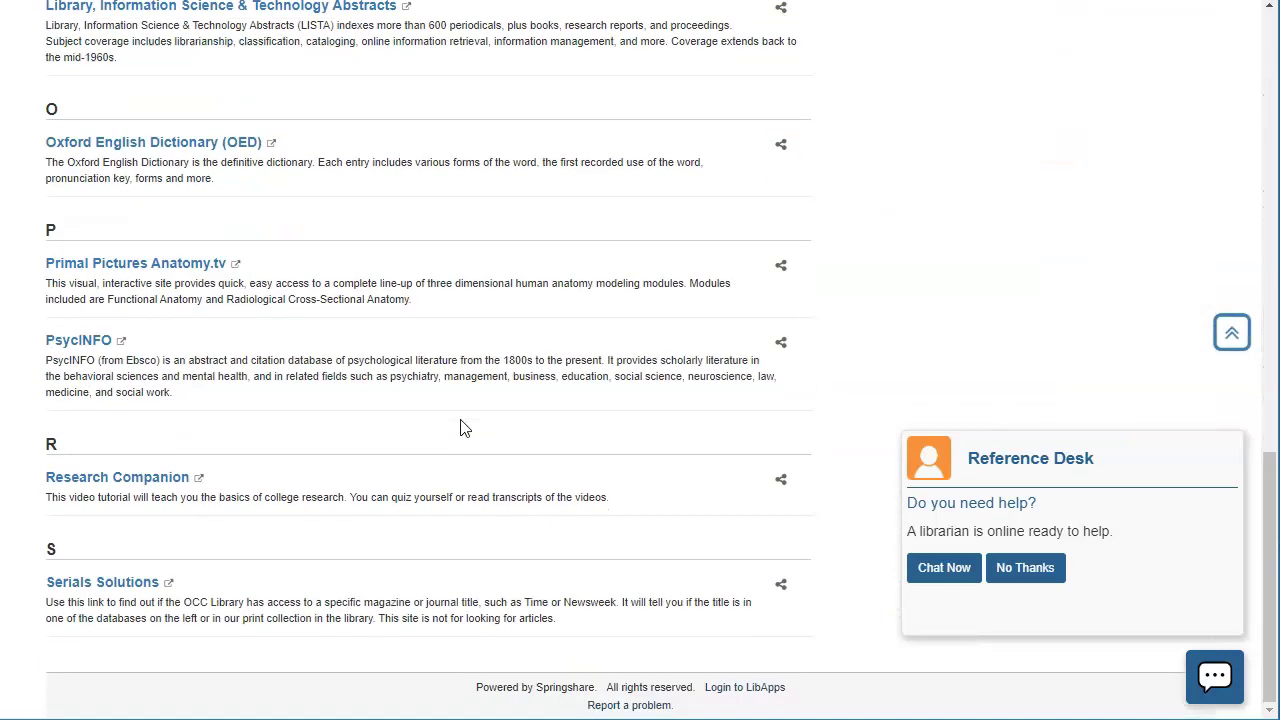
scroll(462, 427, up, 6)
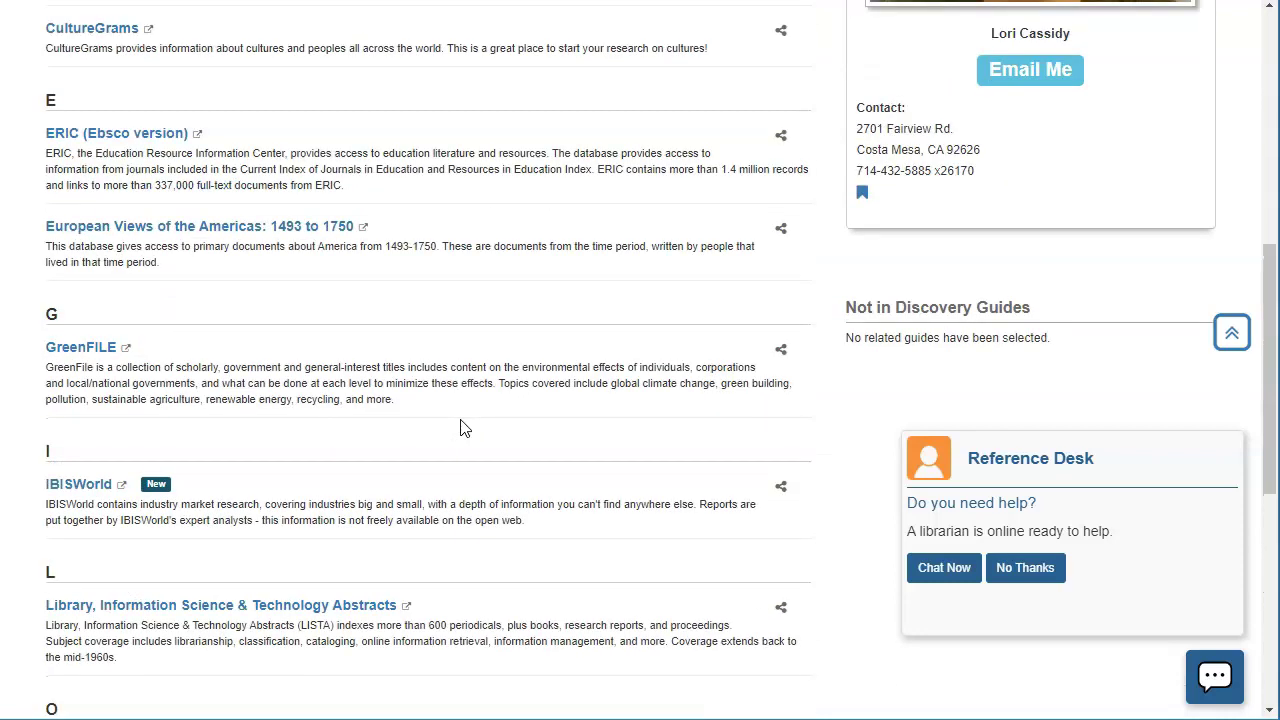
scroll(462, 427, up, 6)
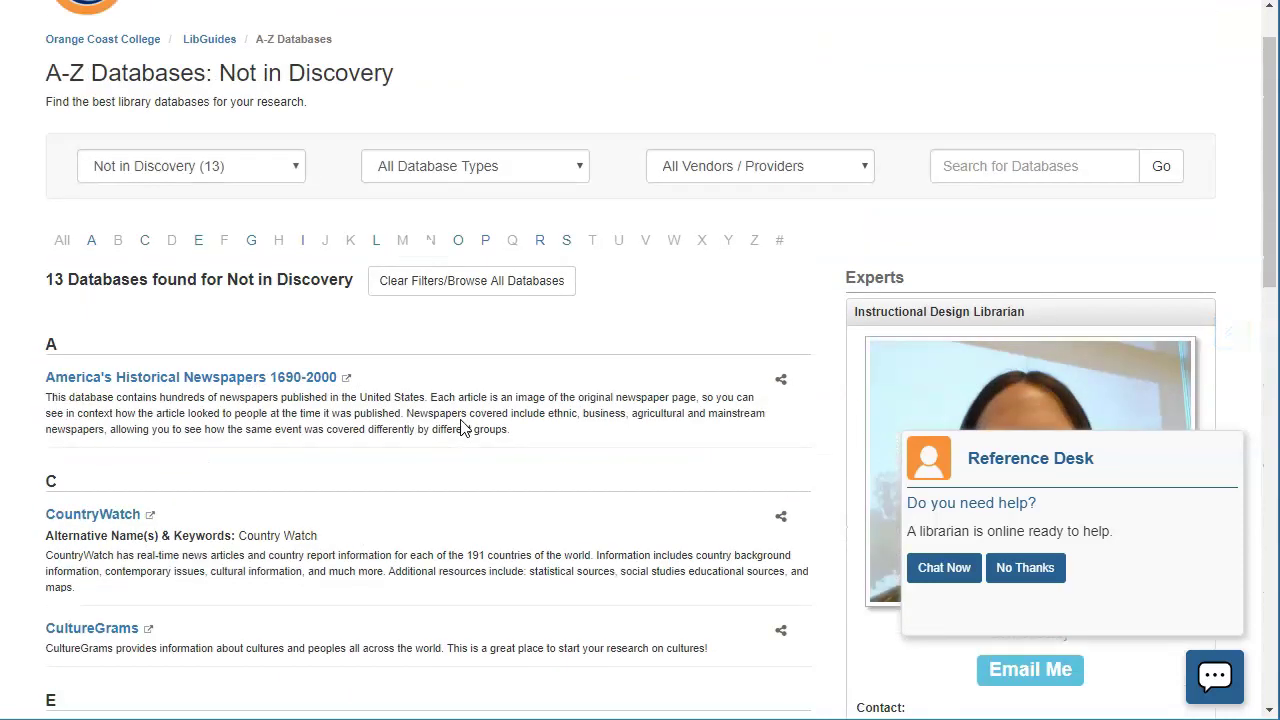
scroll(462, 427, up, 1)
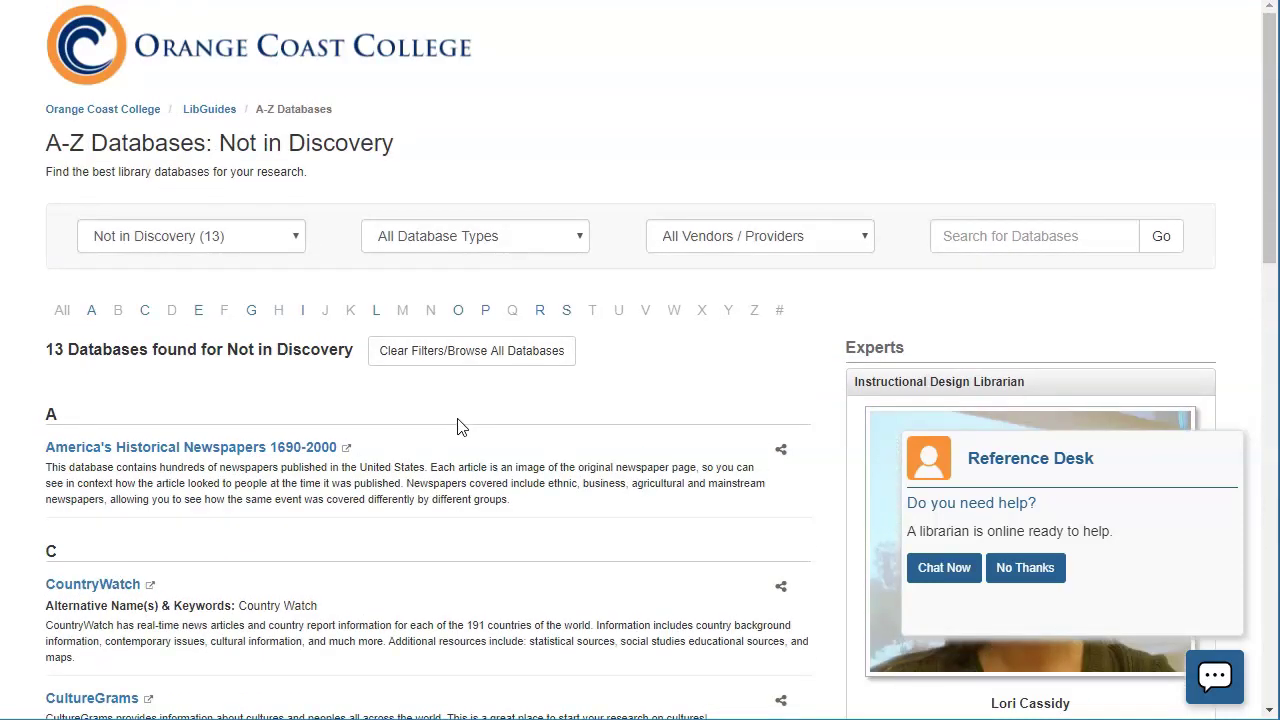
click(430, 418)
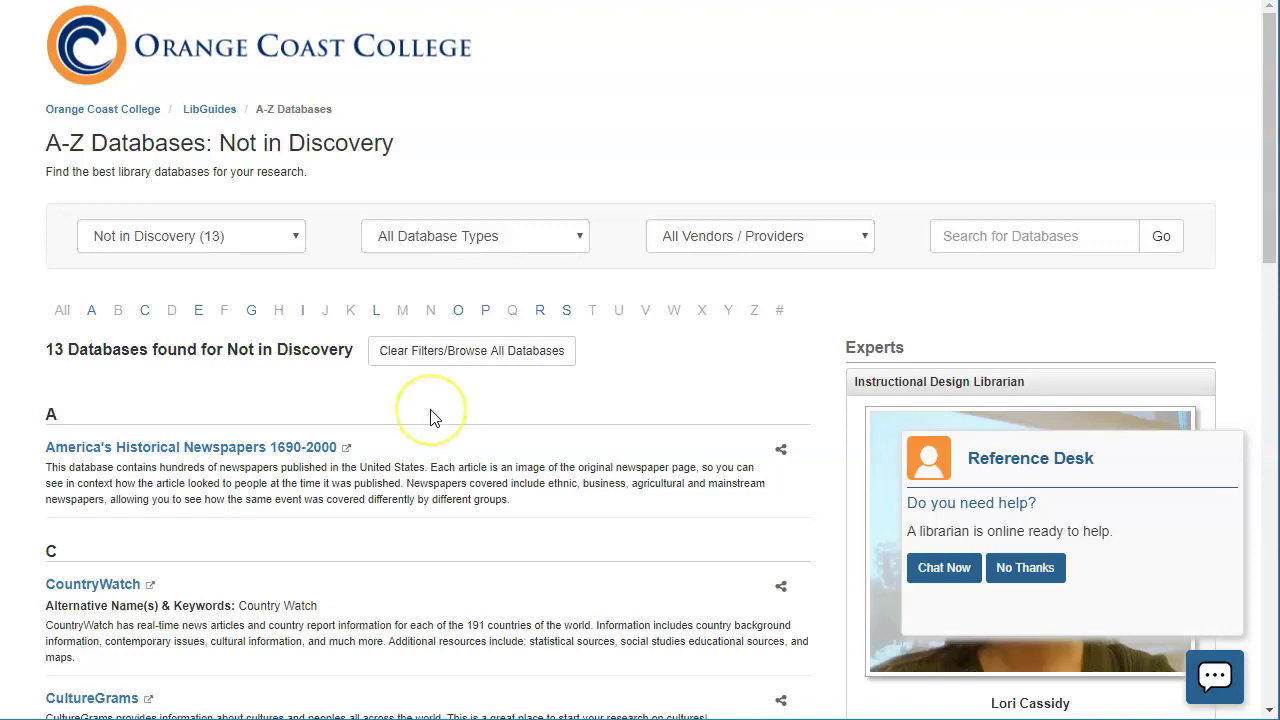